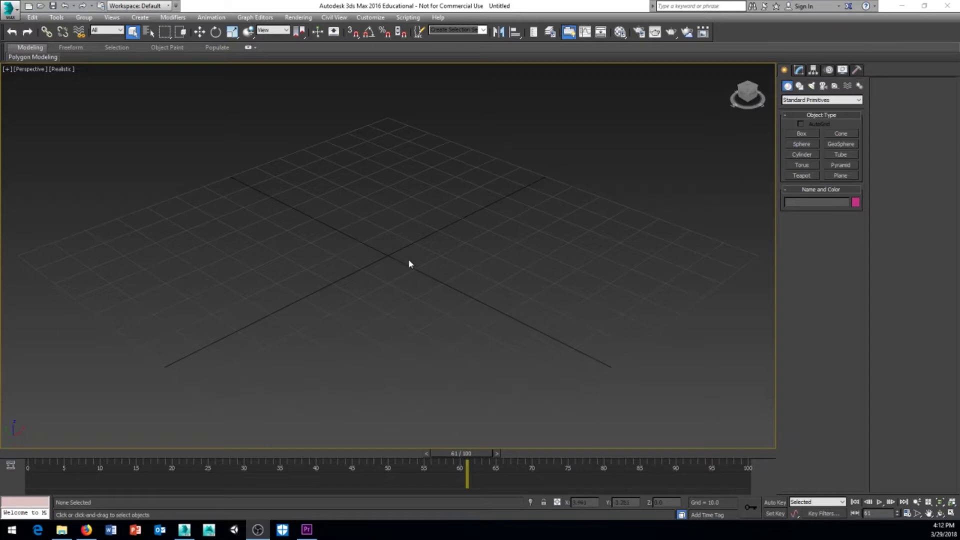
- Open ProSound from the Sound track in the Mini Curve Editor
click(11, 467)
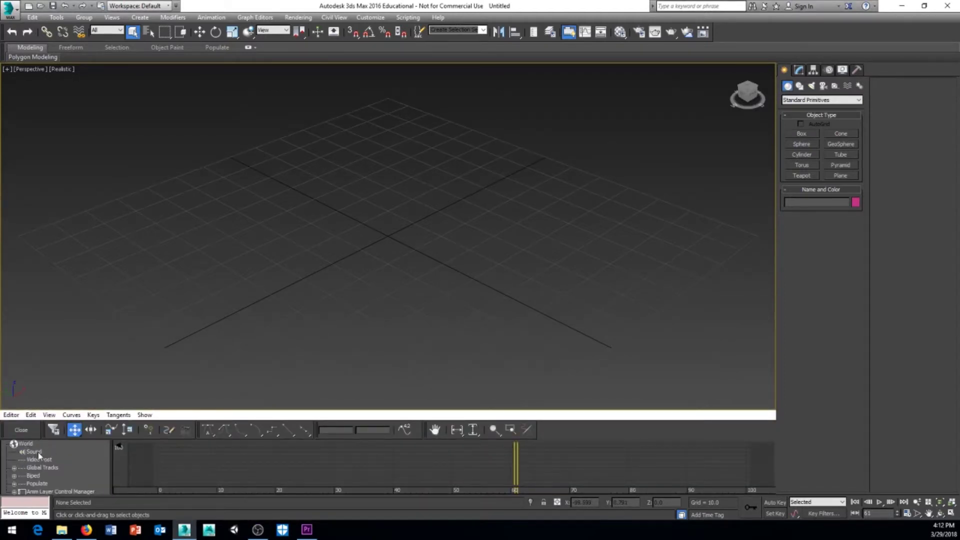
double_click(34, 452)
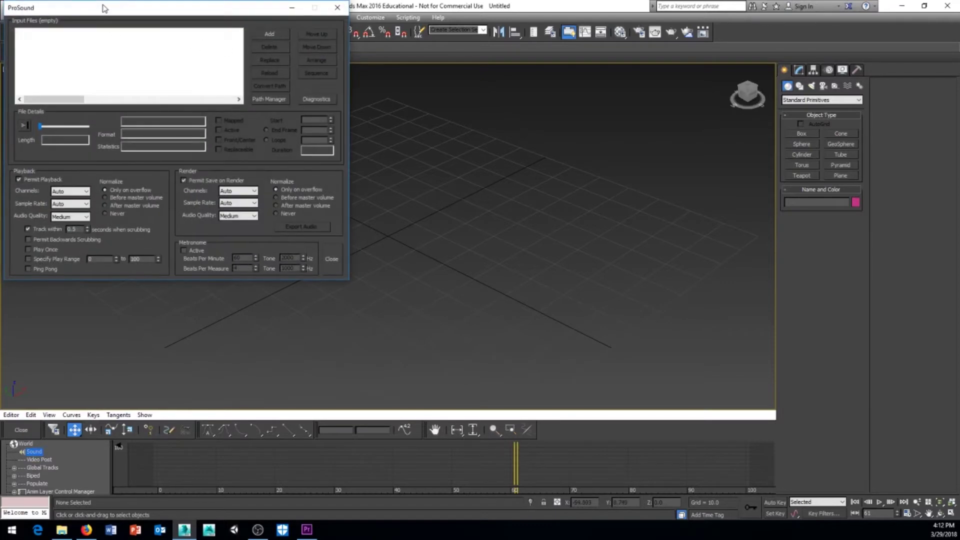
drag(99, 11, 76, 59)
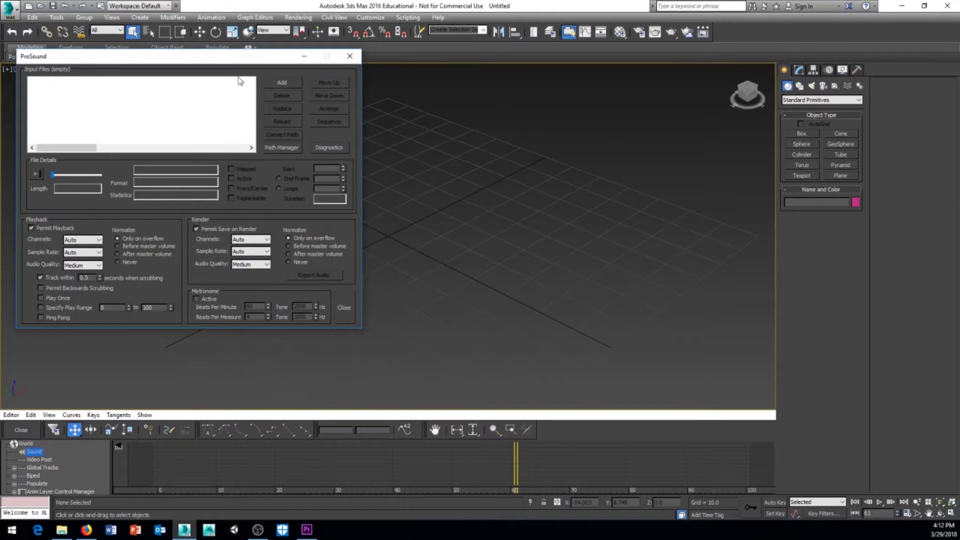
- Add wade-loopable.wav from the Desktop to ProSound's input files
click(268, 81)
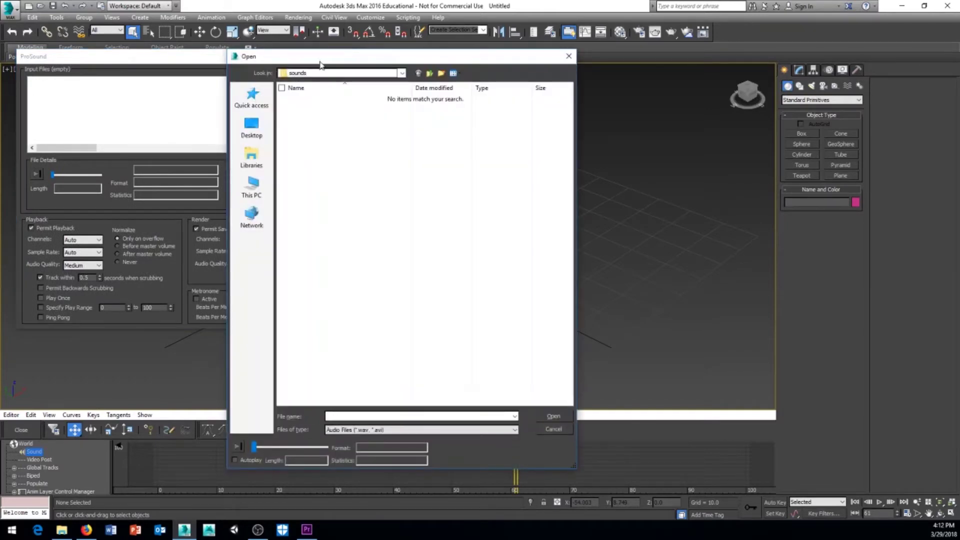
drag(320, 62, 181, 20)
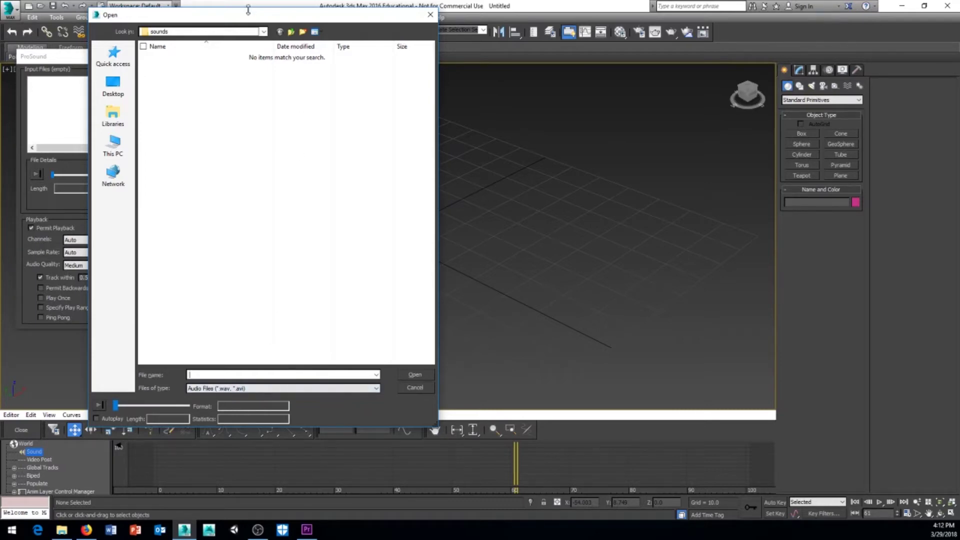
drag(248, 10, 264, 8)
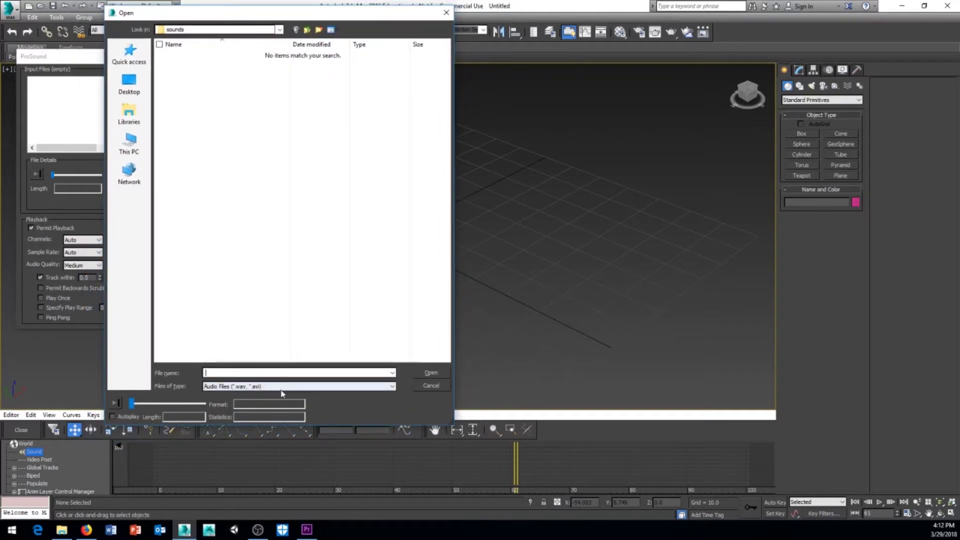
click(256, 390)
click(127, 83)
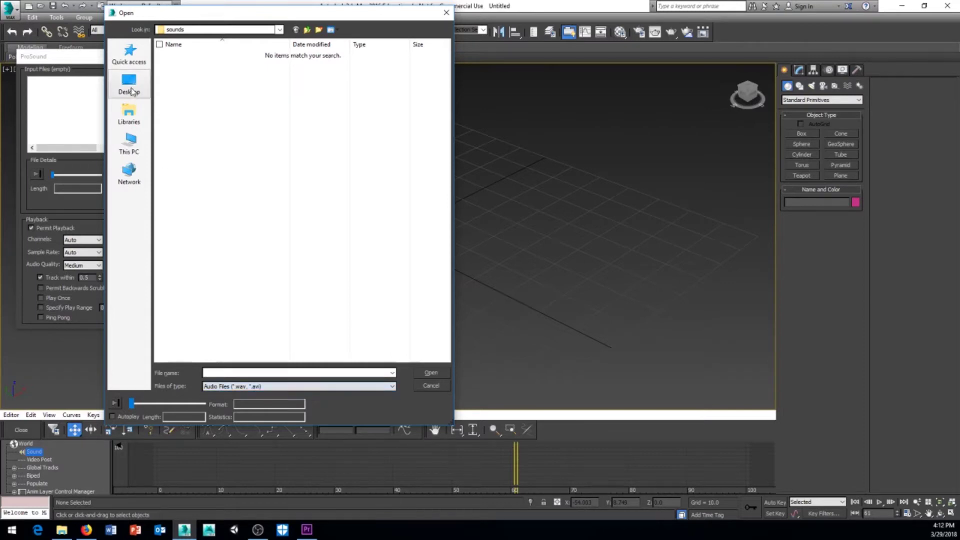
click(215, 257)
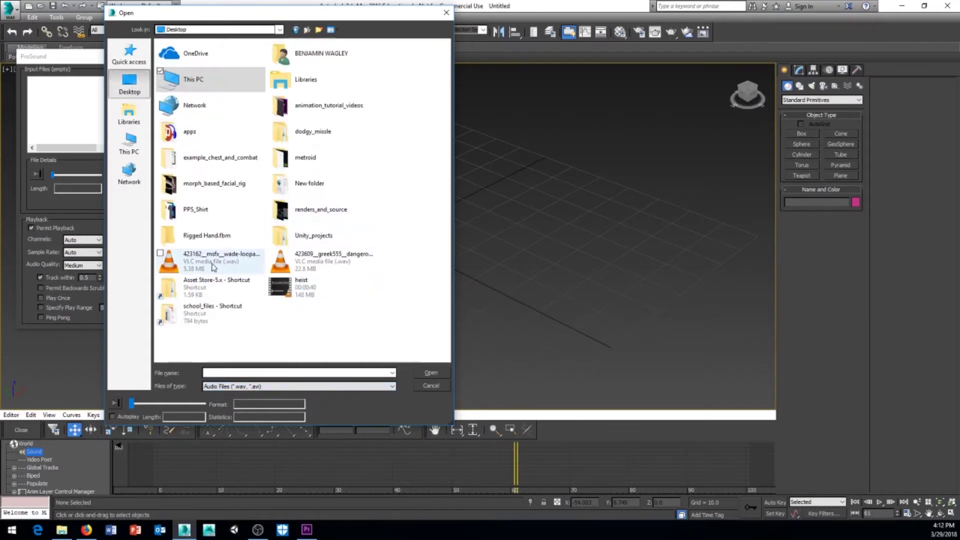
click(428, 377)
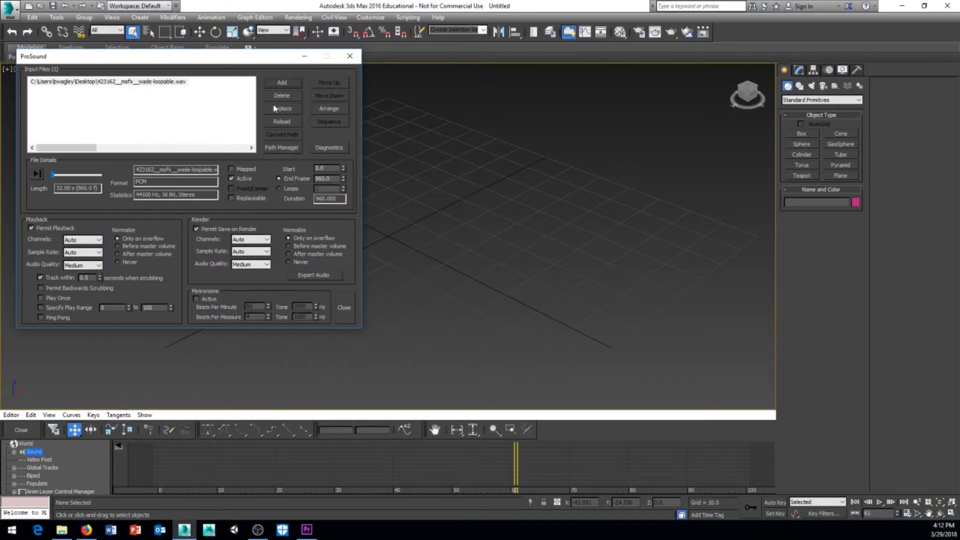
- Add dangerous-river.wav as the second input file
click(283, 84)
click(287, 218)
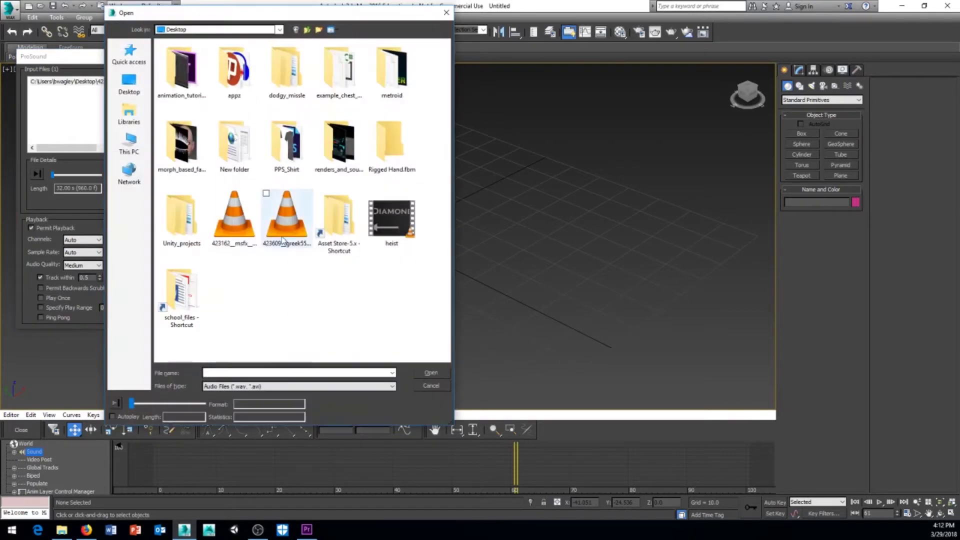
click(430, 373)
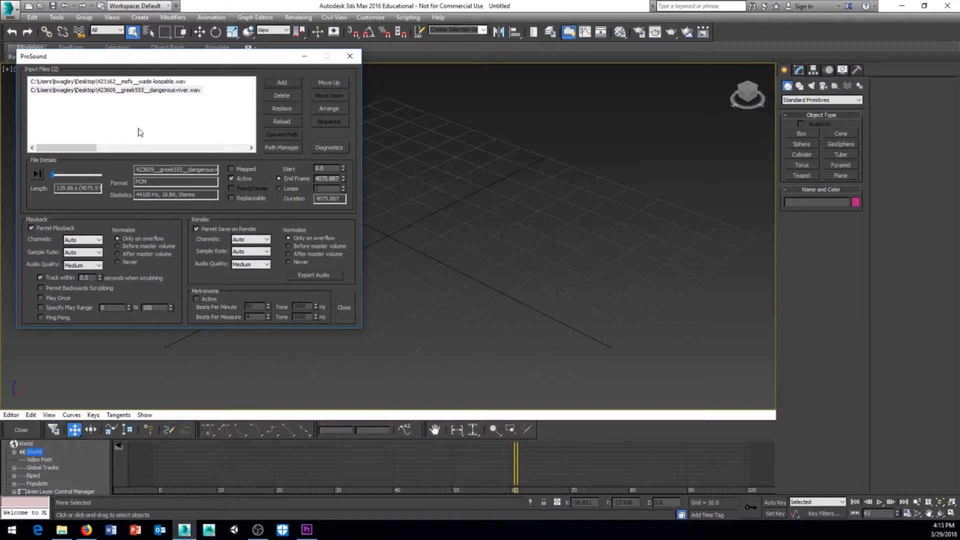
- Compare File Details: wade-loopable 32.00 s (960 frames), dangerous-river 135.86 s (4075.887 frames)
click(101, 83)
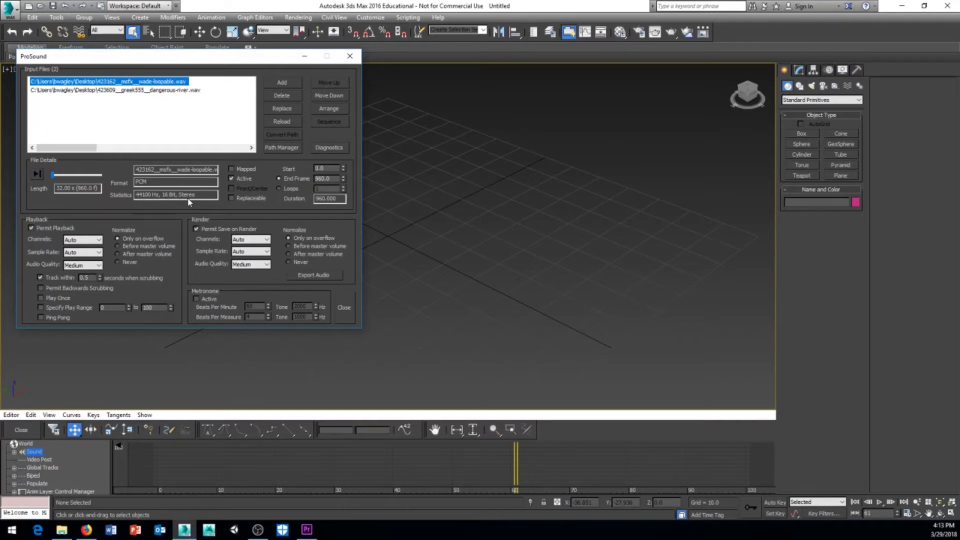
click(142, 90)
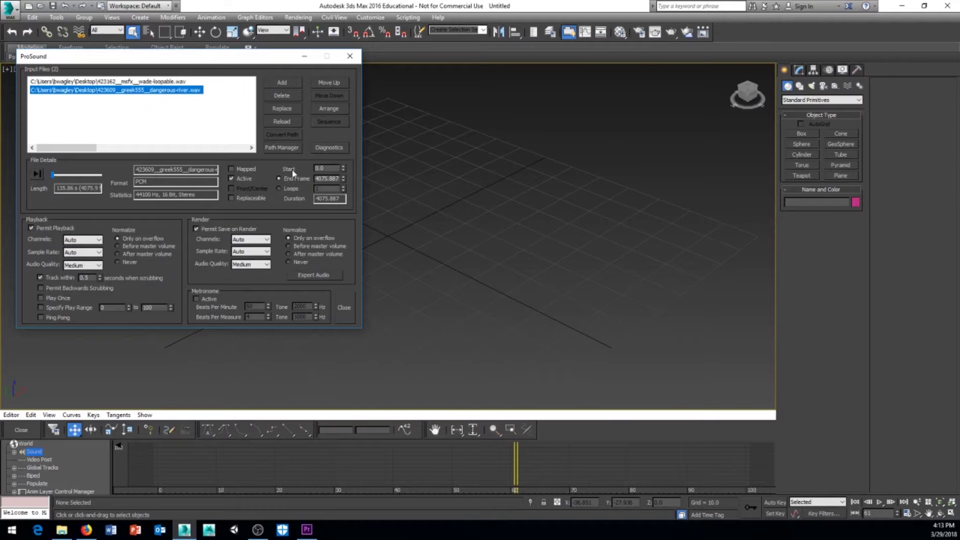
key(Up)
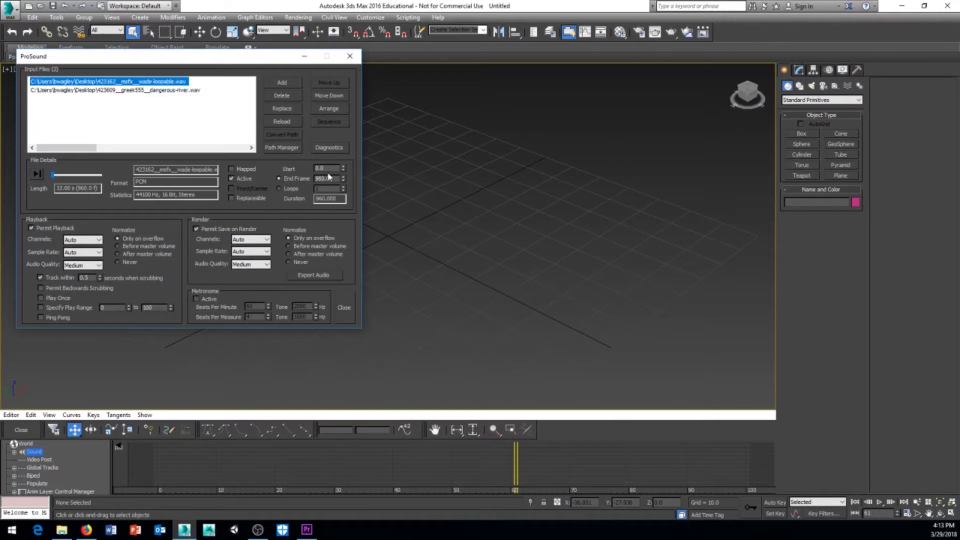
click(198, 106)
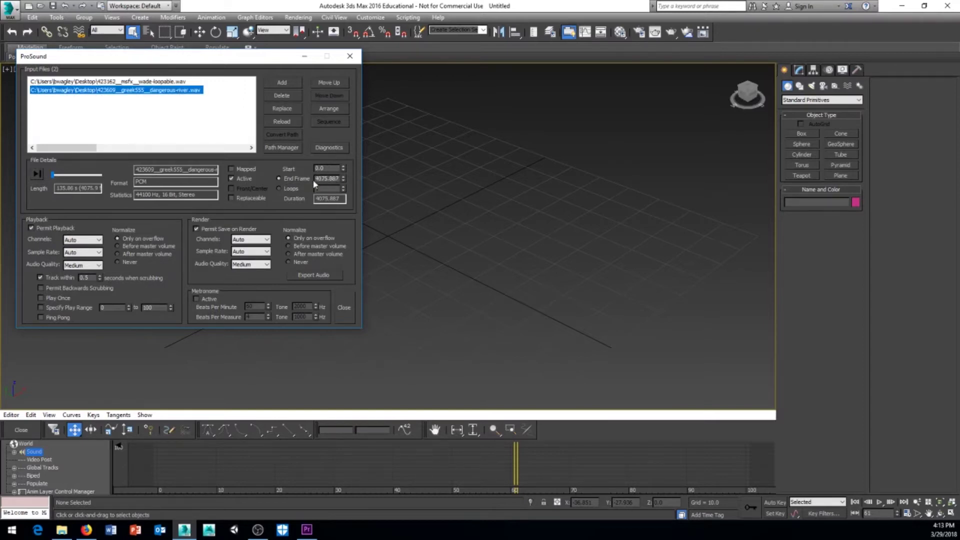
- Close ProSound and the curve editor, and show the sound track on the track bar
click(344, 307)
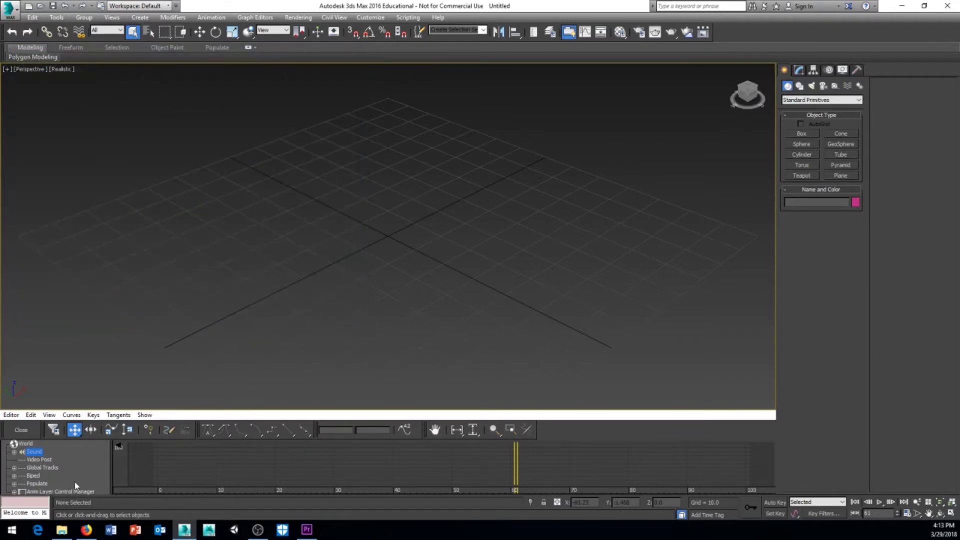
click(22, 431)
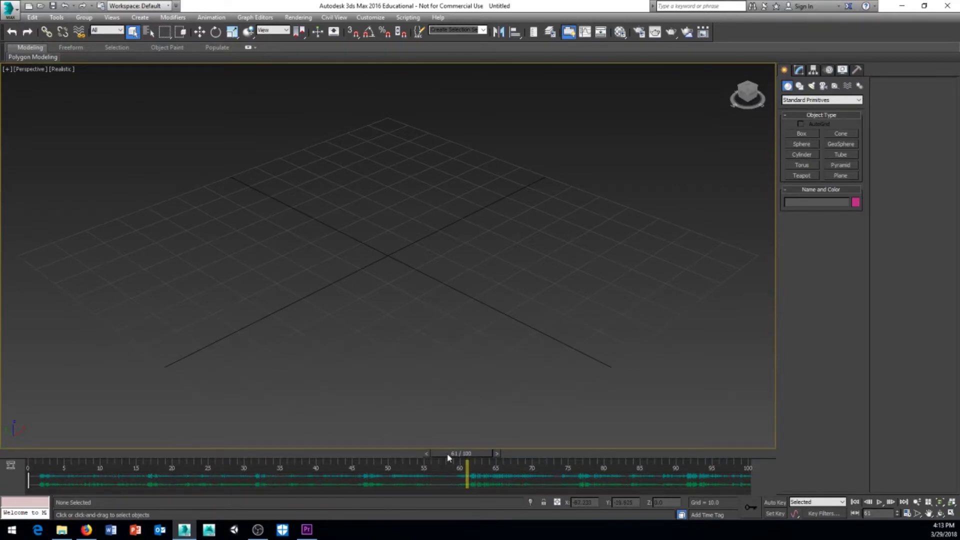
right_click(418, 467)
mouse_move(450, 440)
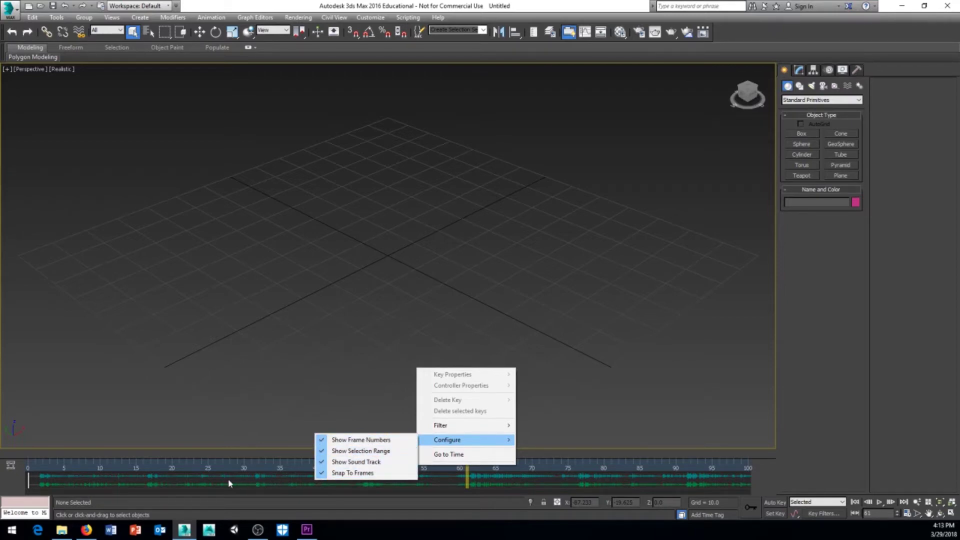
click(264, 481)
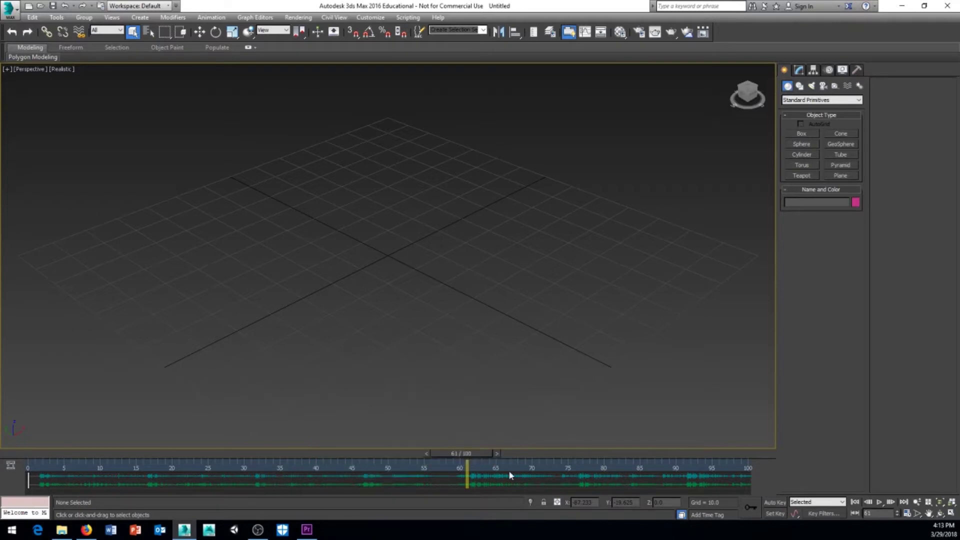
- Scrub the timeline and play the sound from frame 0
drag(478, 454, 268, 485)
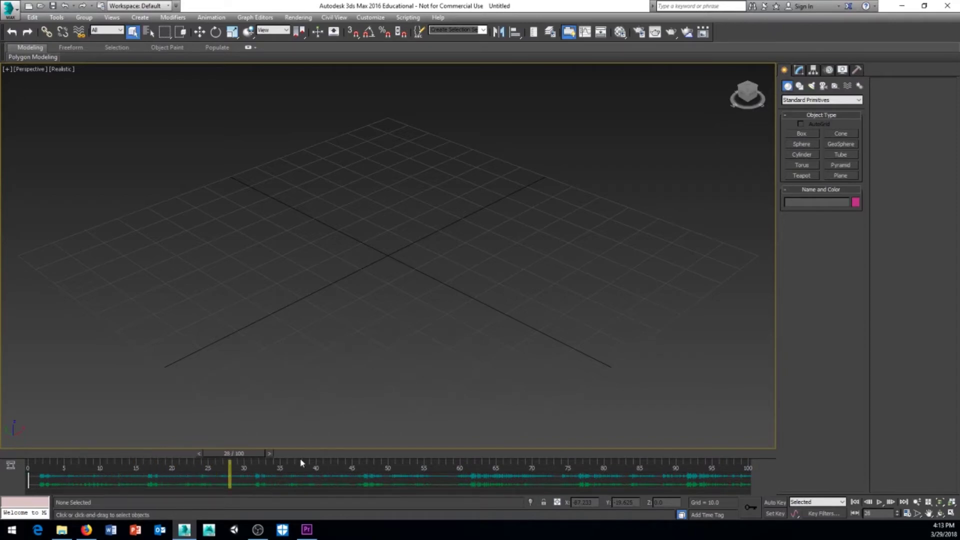
click(868, 502)
click(855, 502)
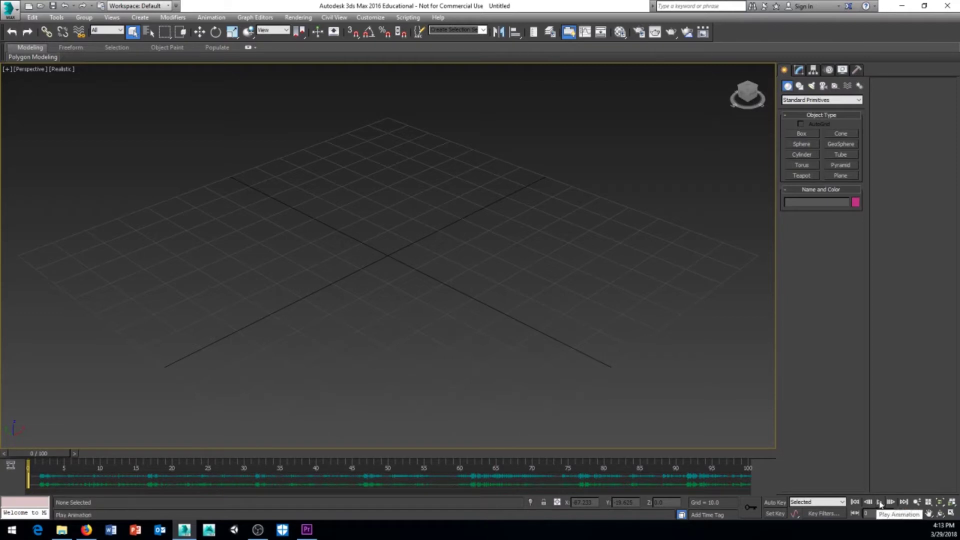
click(880, 502)
click(880, 502)
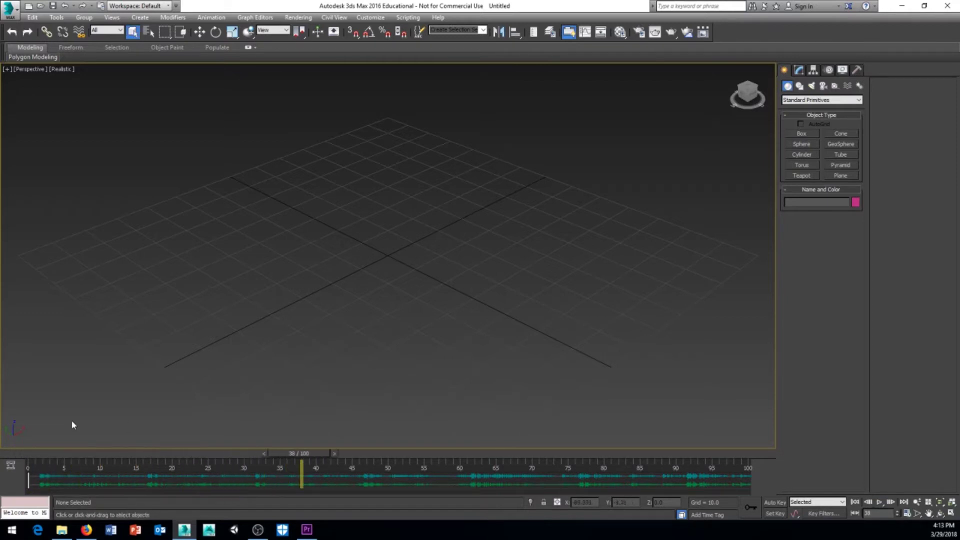
mouse_move(329, 456)
mouse_down()
mouse_move(144, 479)
mouse_move(55, 479)
mouse_move(35, 459)
mouse_move(44, 474)
mouse_up()
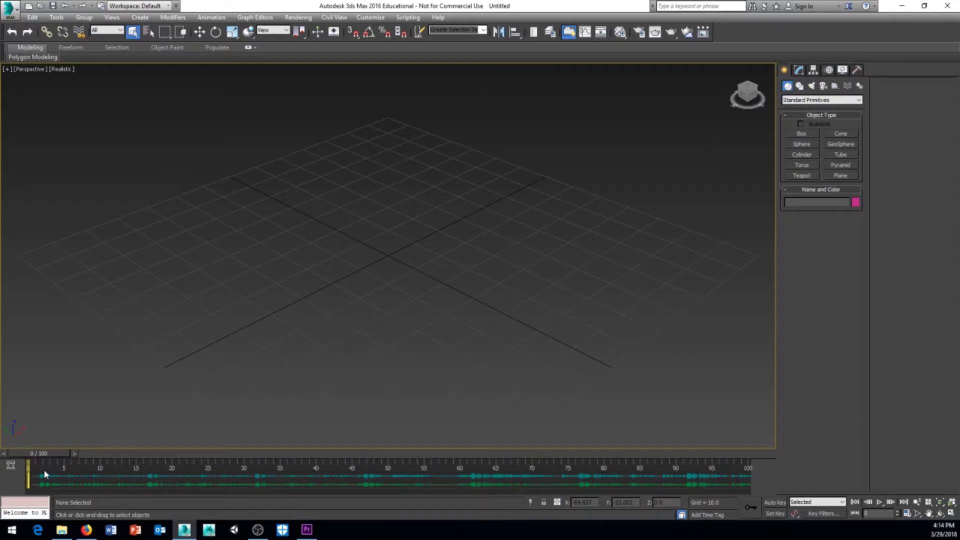
- Reopen ProSound and preview the dangerous-river track
click(11, 467)
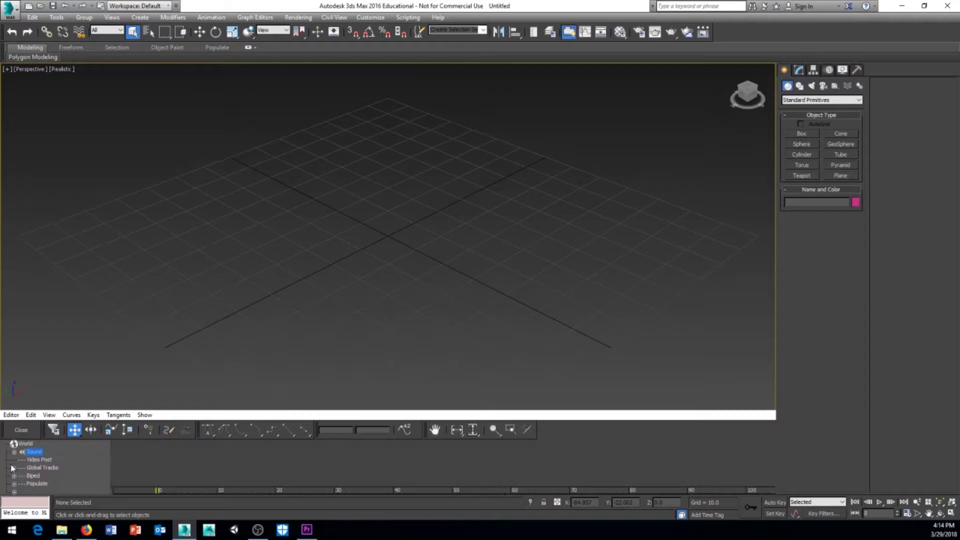
double_click(35, 453)
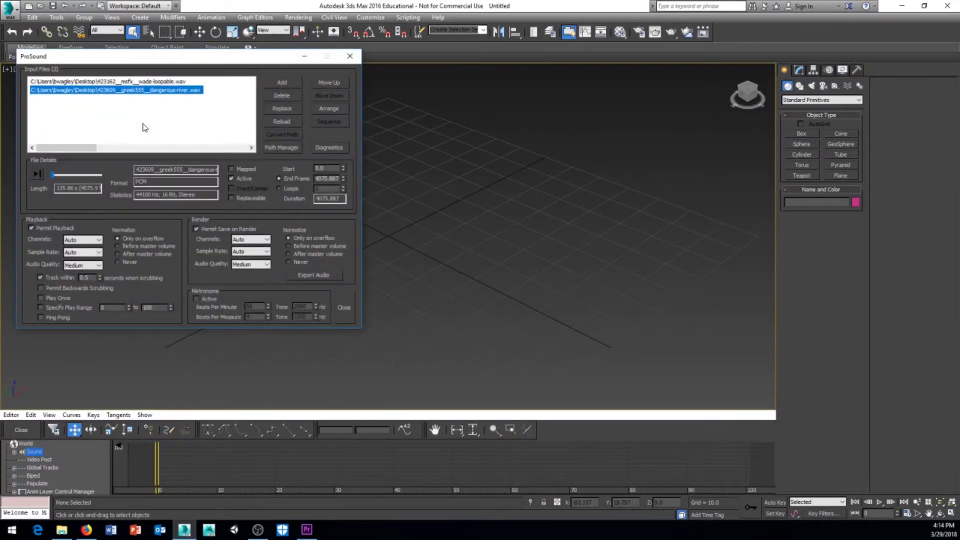
click(36, 174)
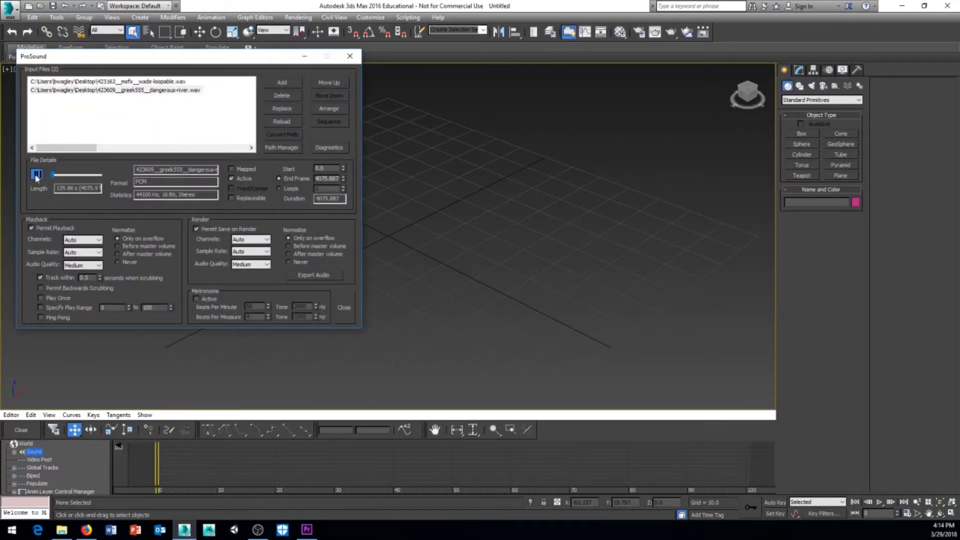
click(36, 175)
- Remove dangerous-river.wav from the input list, leaving only wade-loopable.wav, and close ProSound
click(108, 92)
click(283, 96)
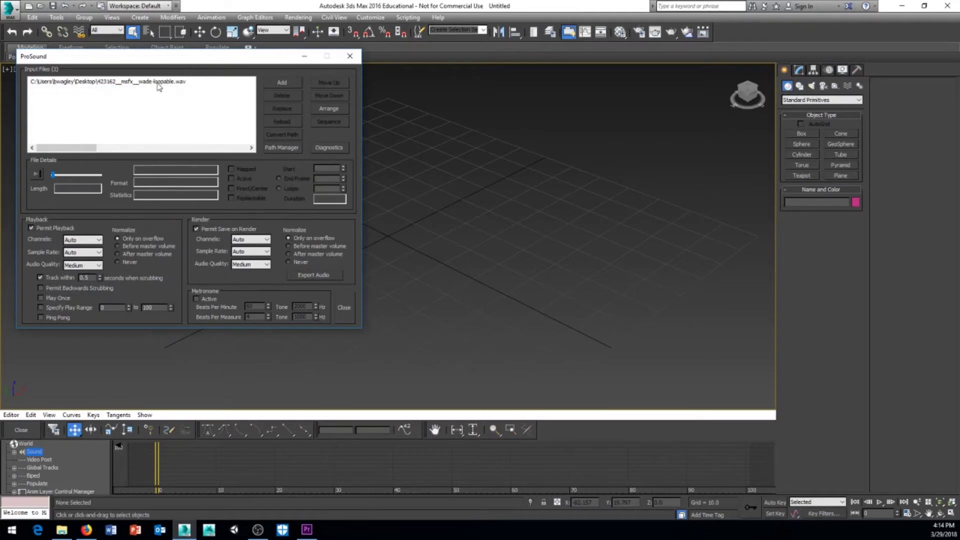
click(157, 83)
click(344, 315)
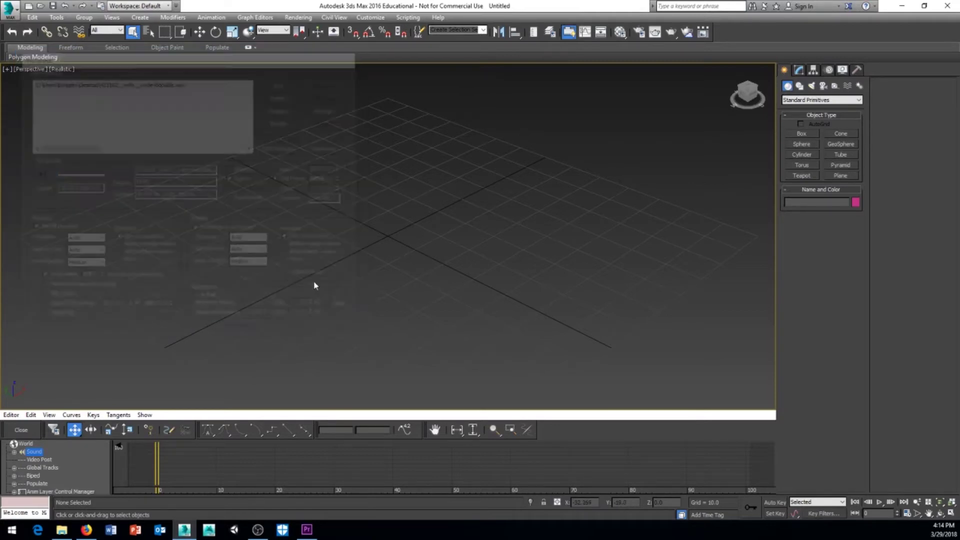
click(21, 430)
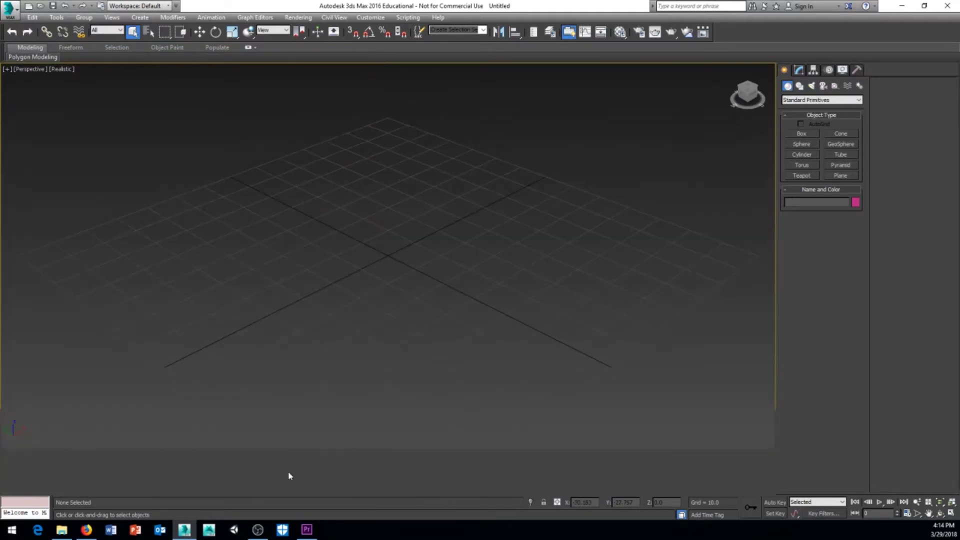
- Play back the animation with sound, then rewind to frame 0
click(879, 502)
click(879, 502)
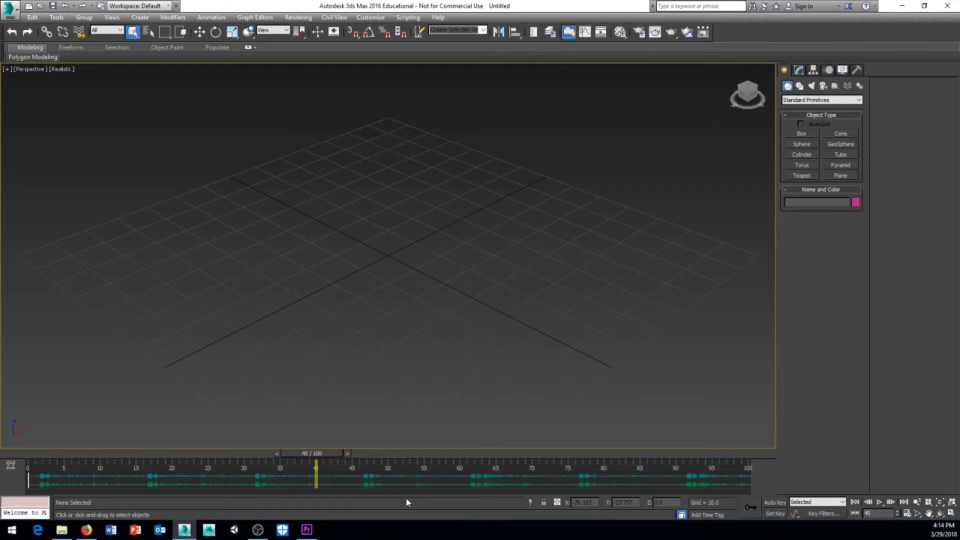
click(855, 502)
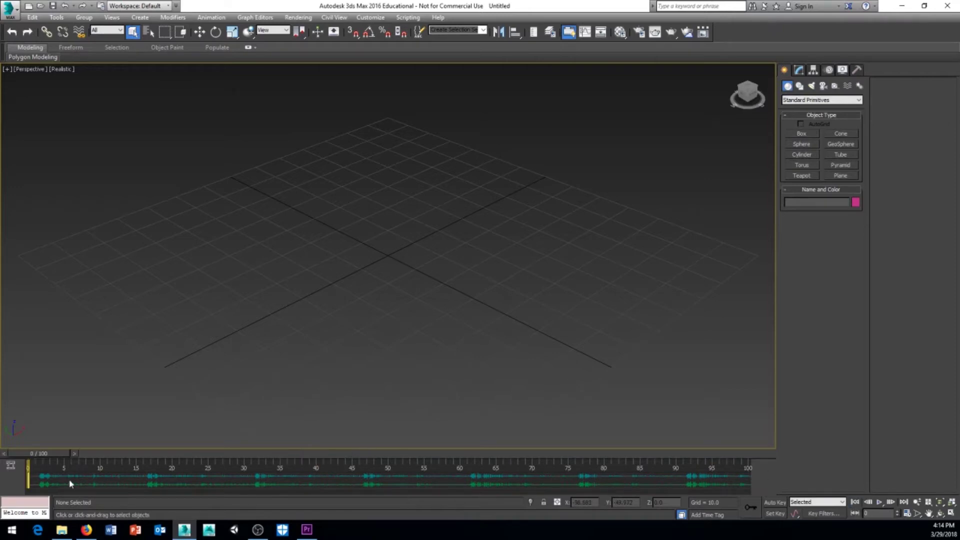
- Reopen ProSound from the Sound track in the mini track view
click(10, 465)
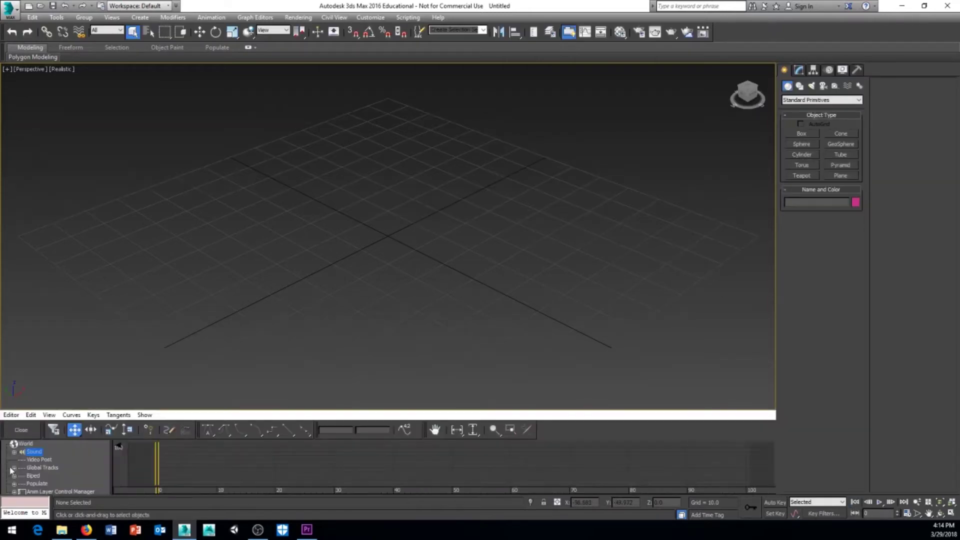
click(21, 430)
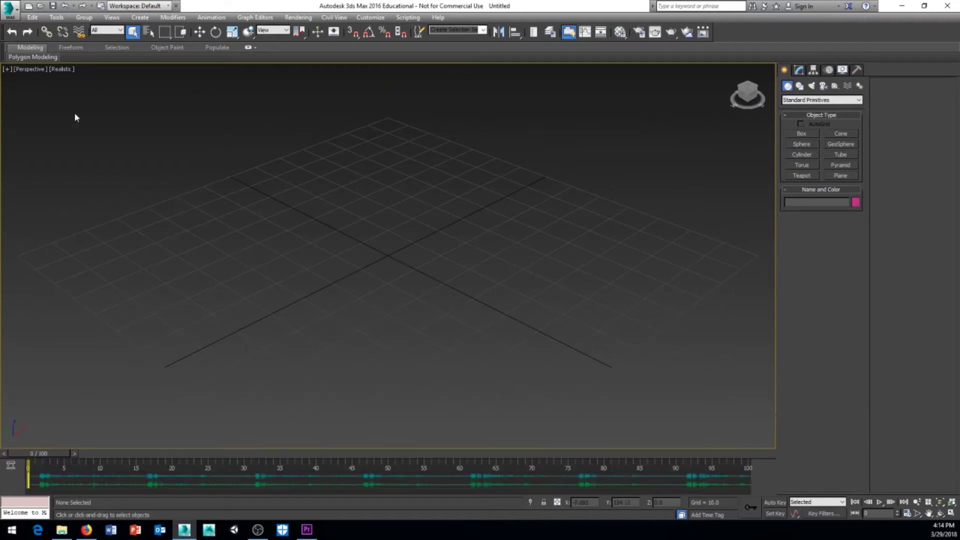
click(10, 465)
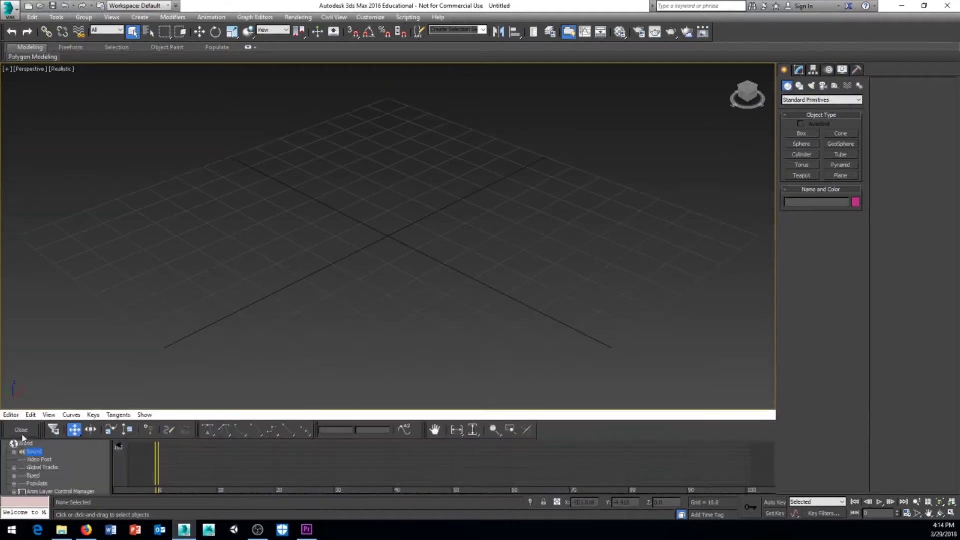
double_click(35, 452)
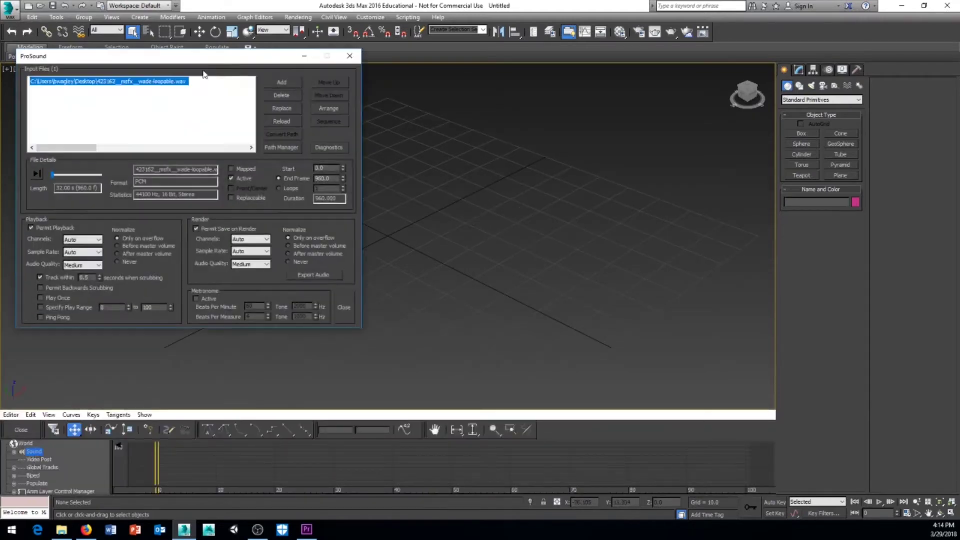
- Load dangerous-river.wav again as the second file, then close ProSound and the track view
click(290, 85)
click(286, 220)
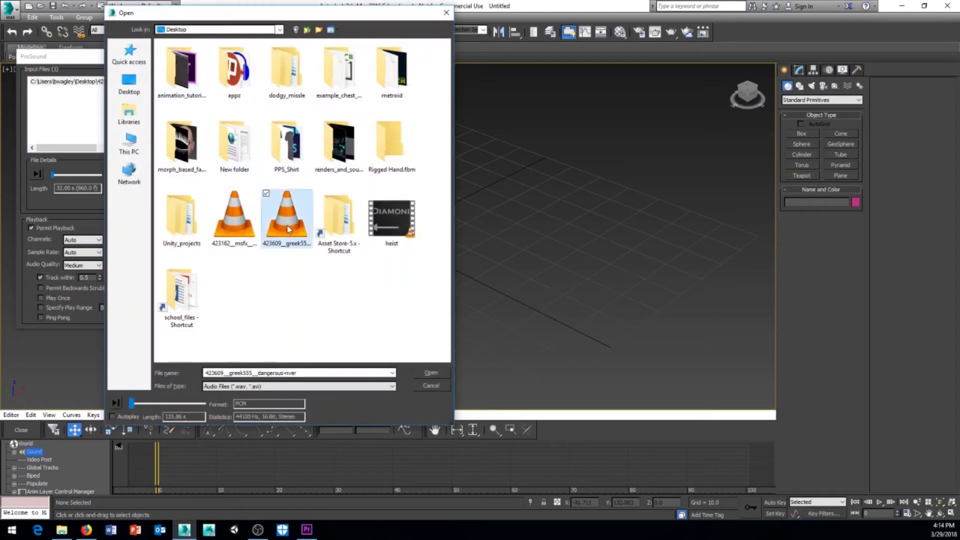
click(431, 373)
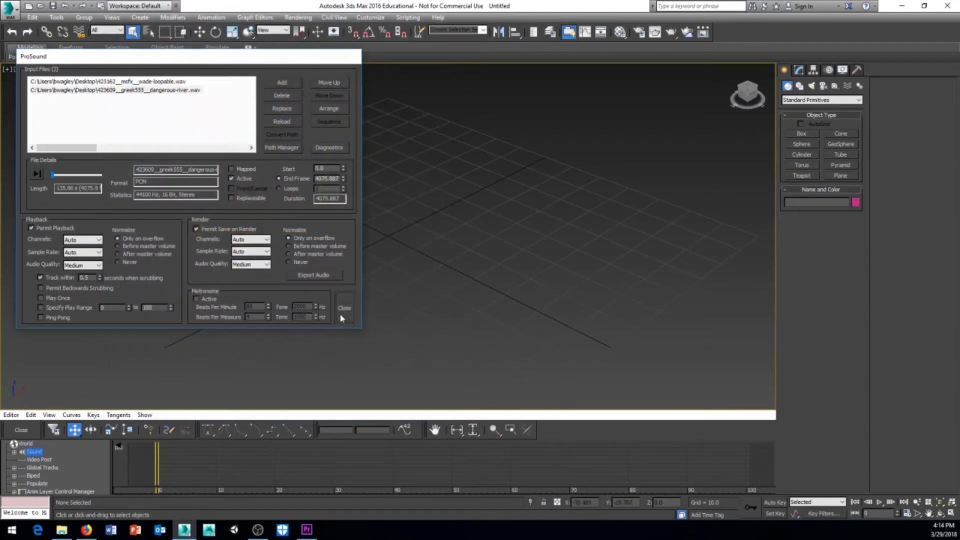
click(343, 313)
click(21, 430)
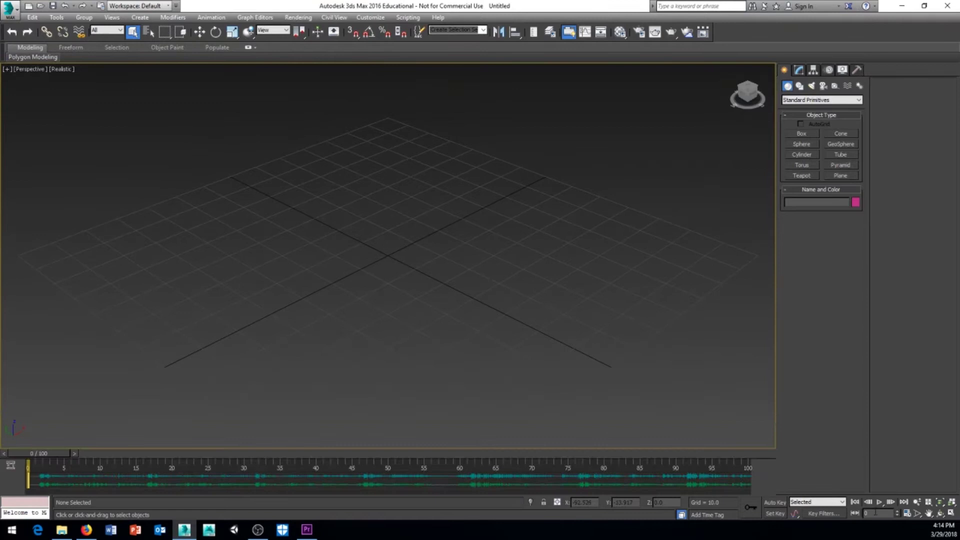
- Play both sounds, stop at frame 77, and bring the mini track view back up
click(879, 502)
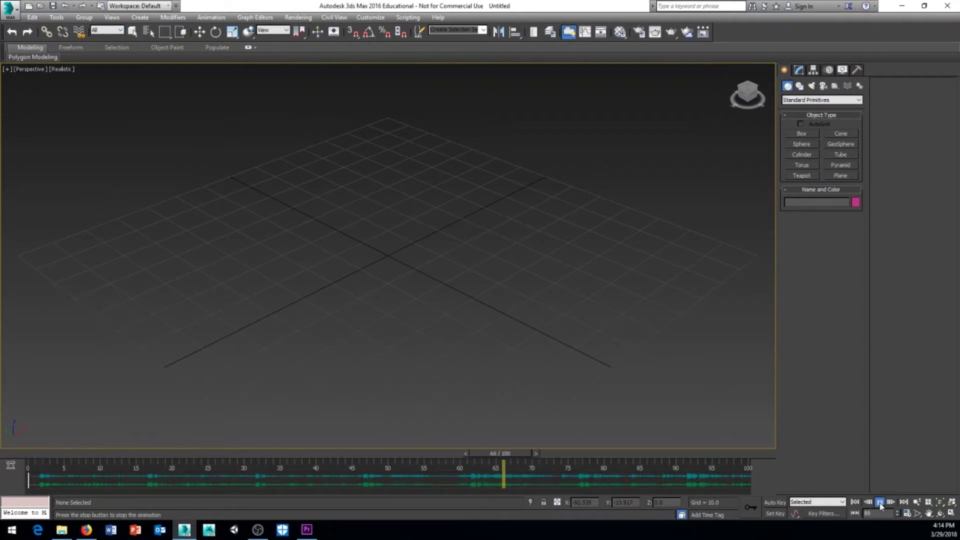
click(664, 474)
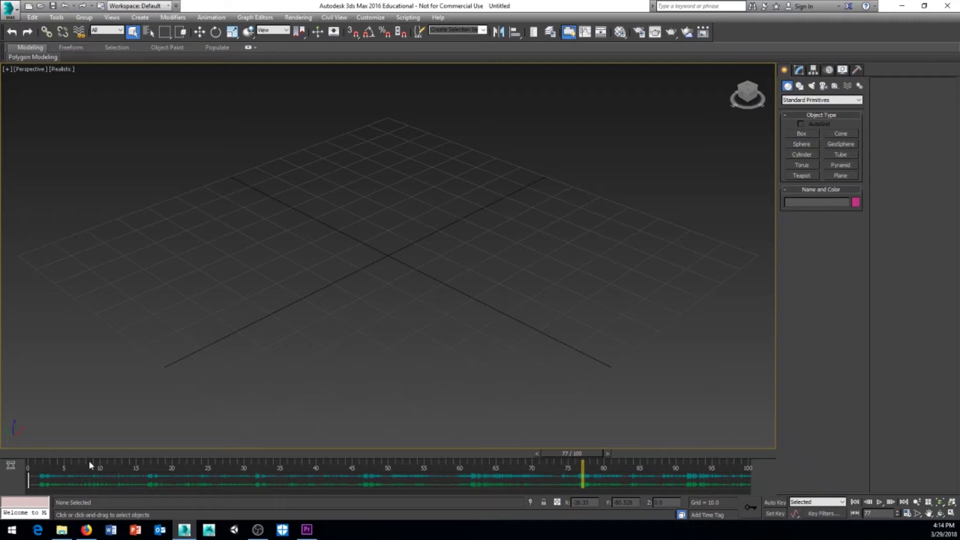
click(11, 465)
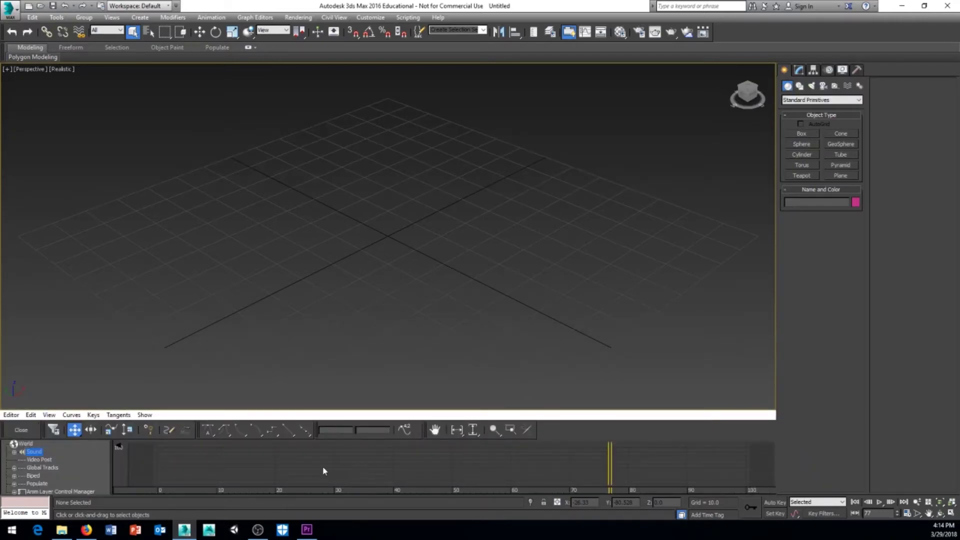
click(25, 431)
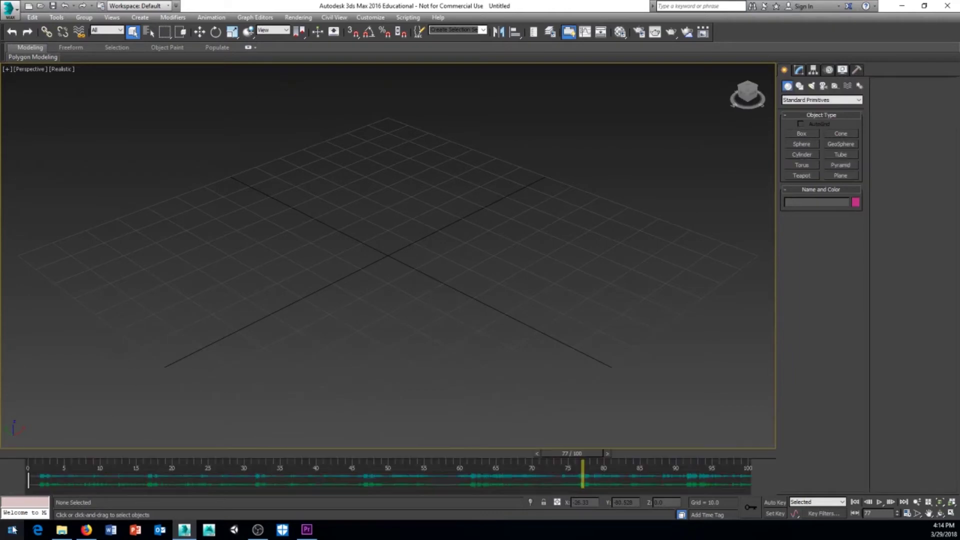
click(10, 465)
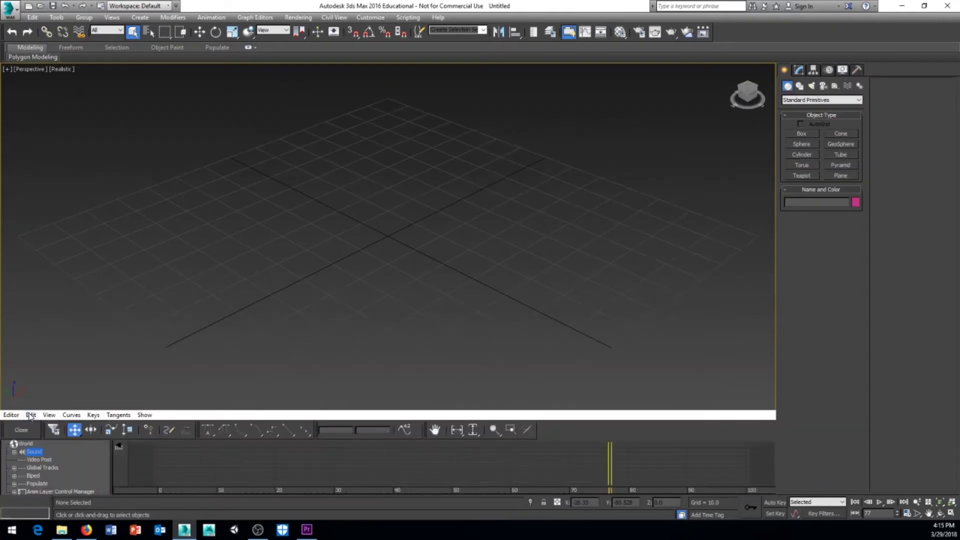
- Set wade-loopable's End Frame to 100 in ProSound
double_click(34, 452)
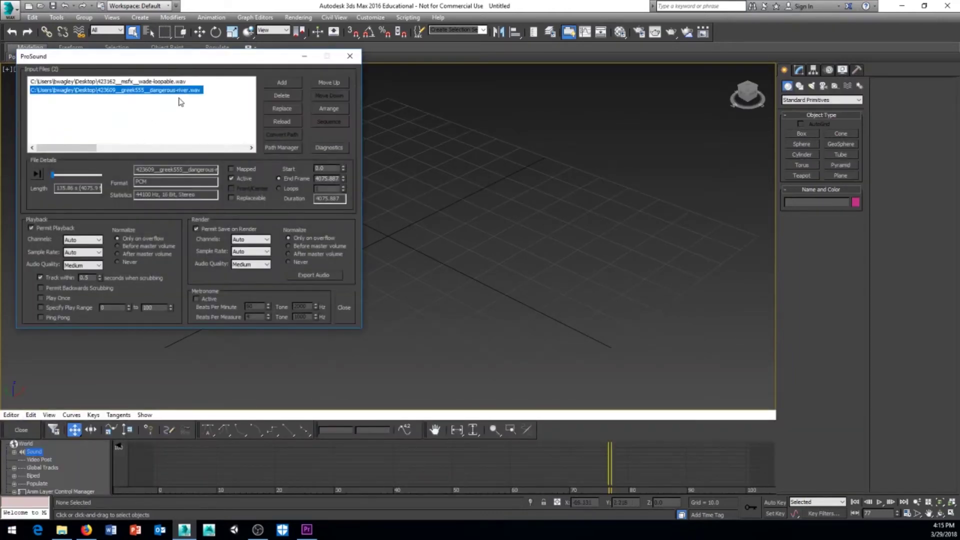
click(70, 82)
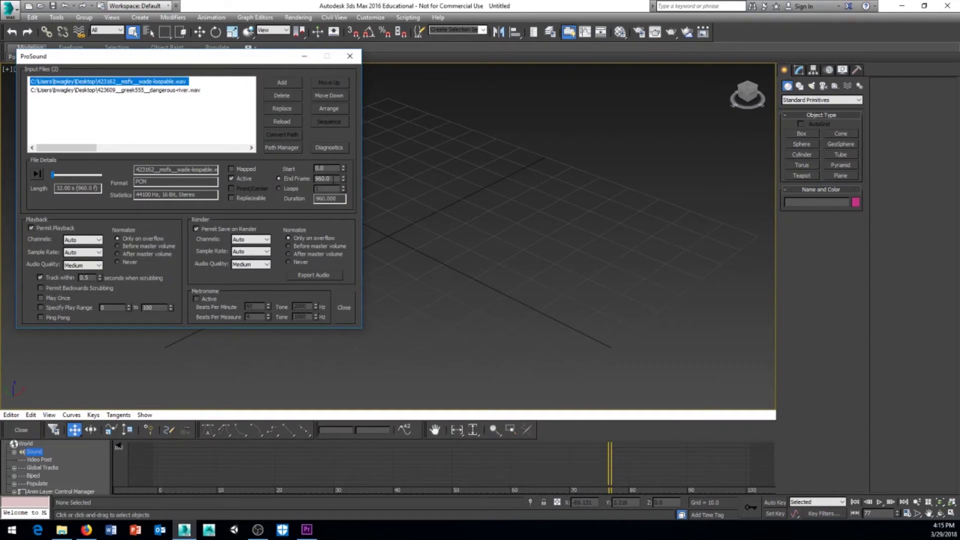
click(308, 178)
text(100)
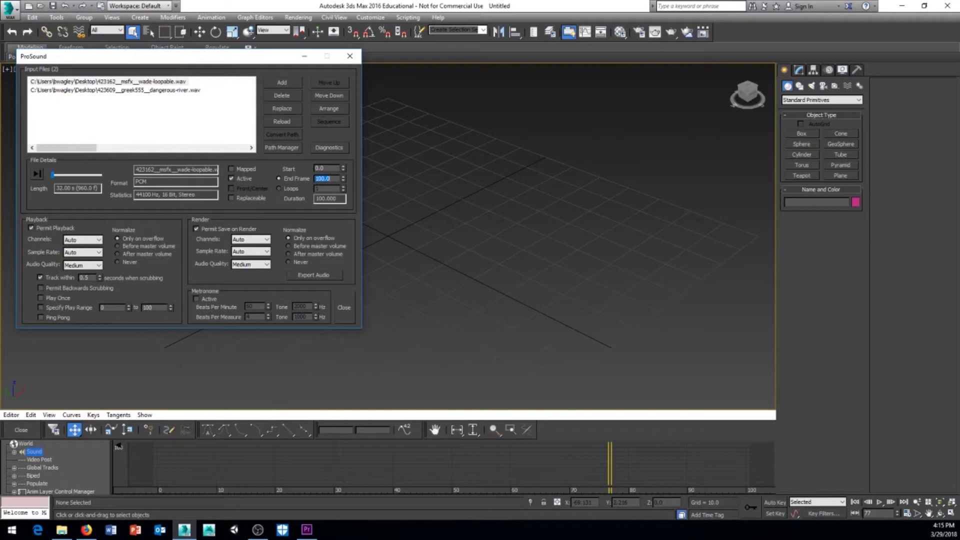
- Set dangerous-river to start at frame 100 and end at frame 200
click(133, 91)
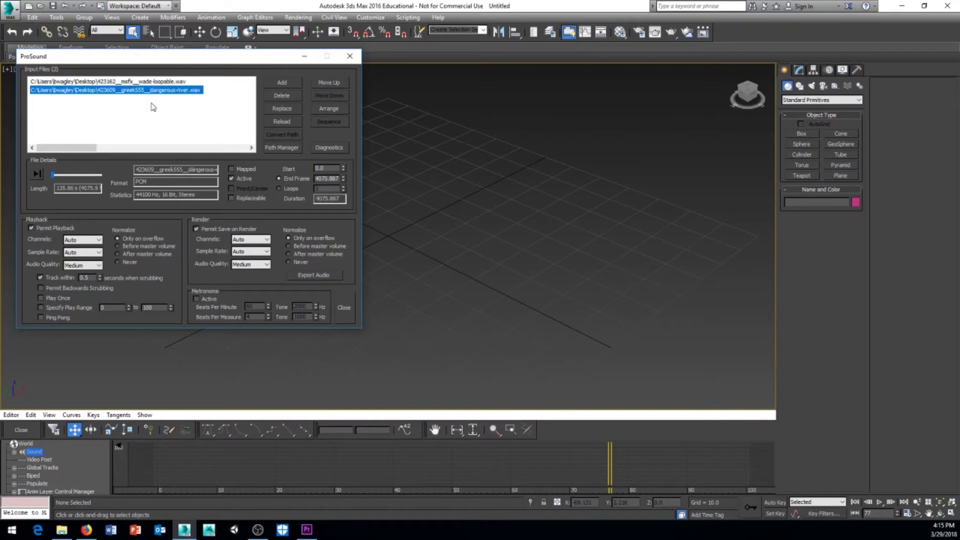
click(337, 168)
text(1)
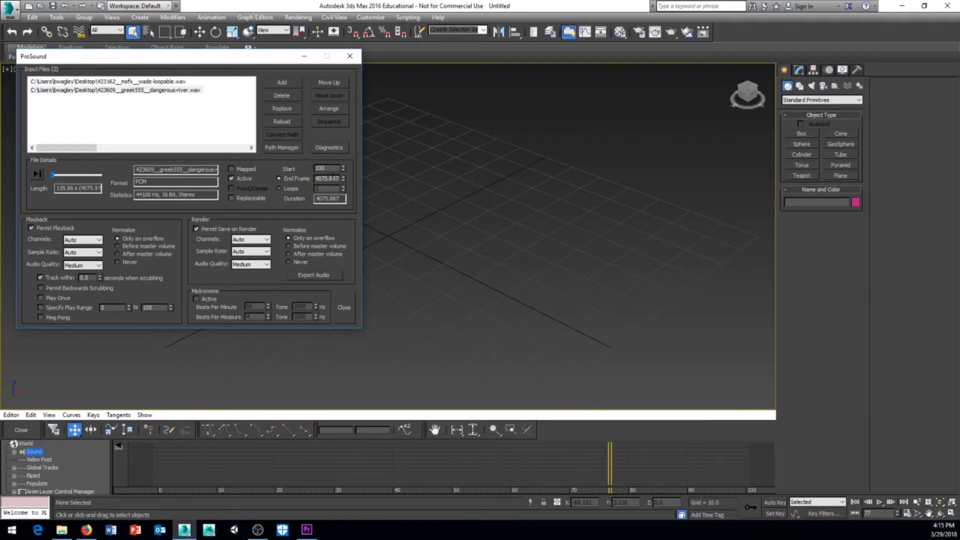
key(Tab)
click(292, 179)
text(200)
key(Return)
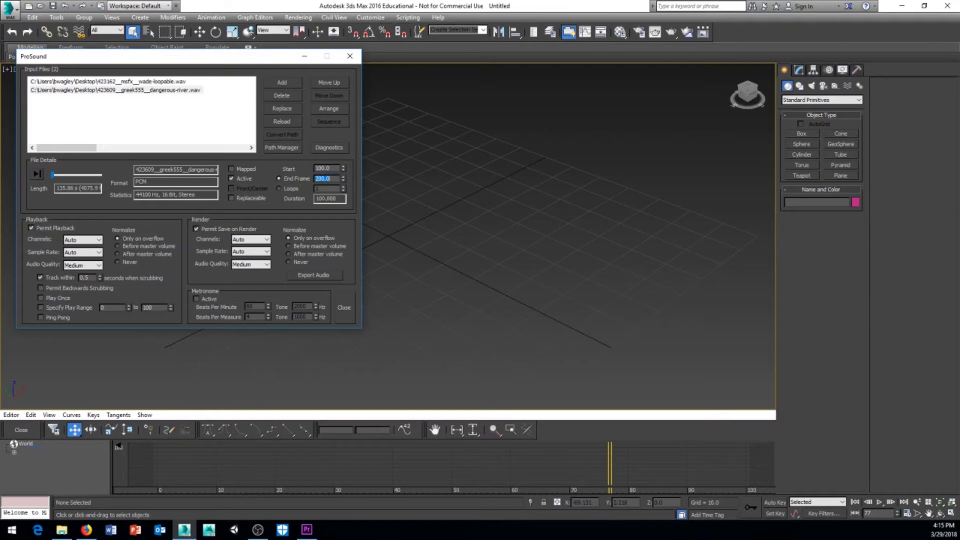
- Close ProSound and the track view, and extend the animation to 200 frames
click(344, 308)
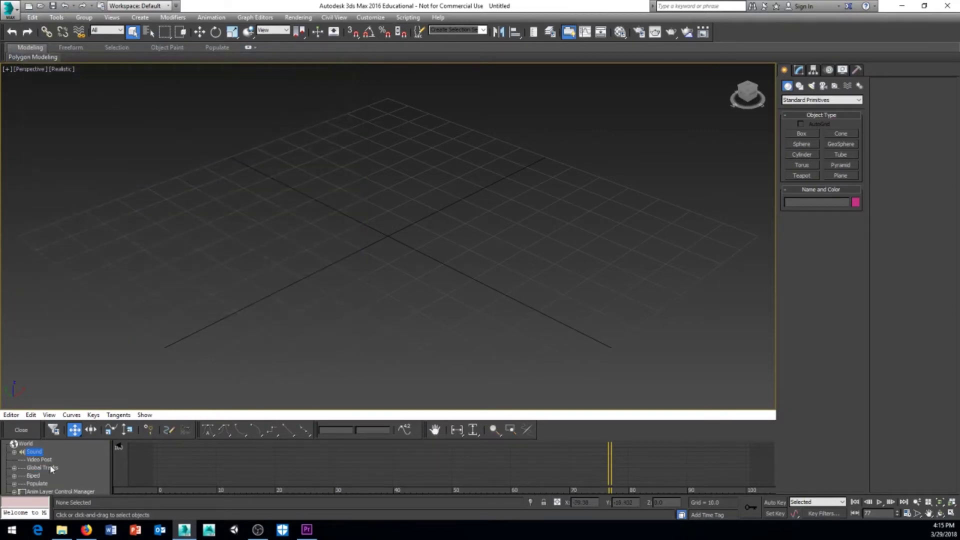
click(20, 433)
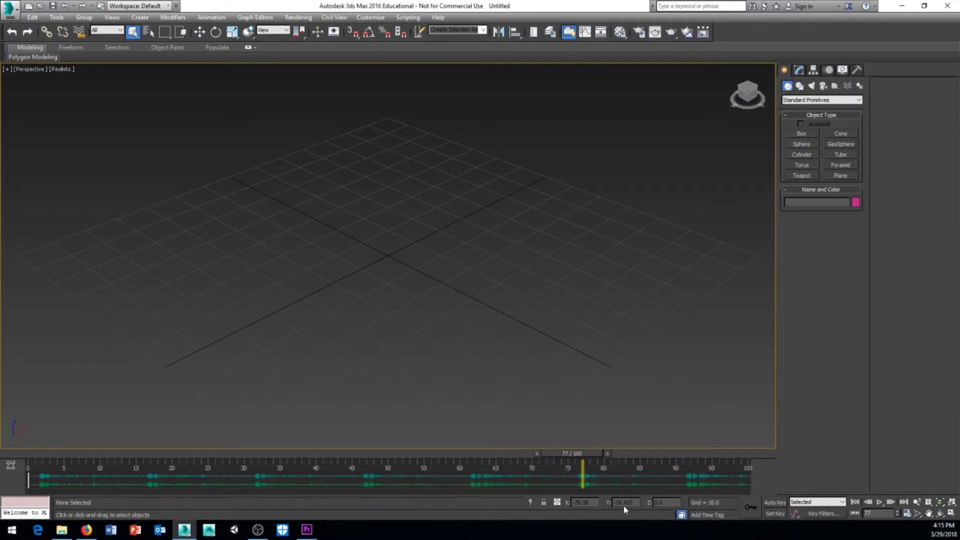
ctrl+alt+right_drag(650, 467, 441, 480)
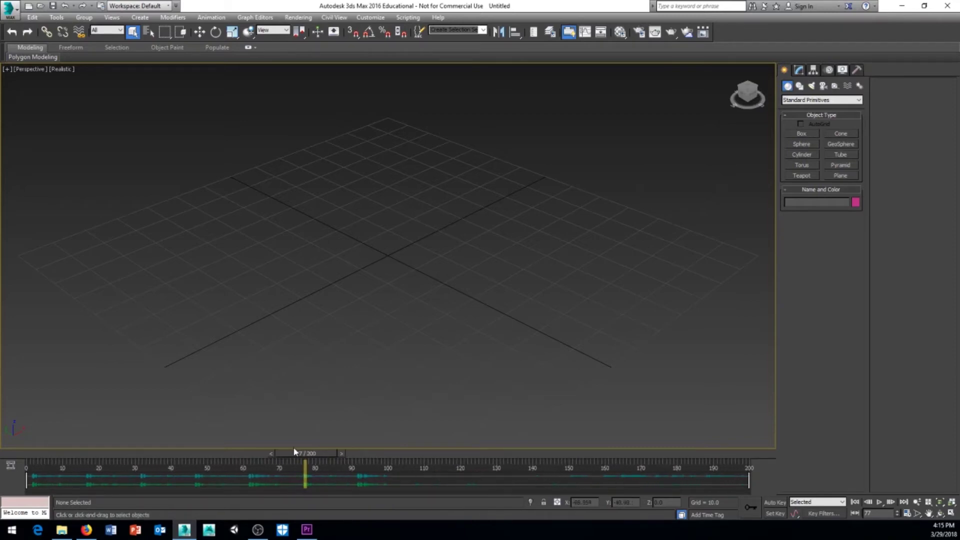
- Play from frames 82 and 77 through the frame-100 handover between sounds
mouse_move(320, 453)
mouse_down()
mouse_move(348, 454)
mouse_move(323, 462)
mouse_up()
click(880, 502)
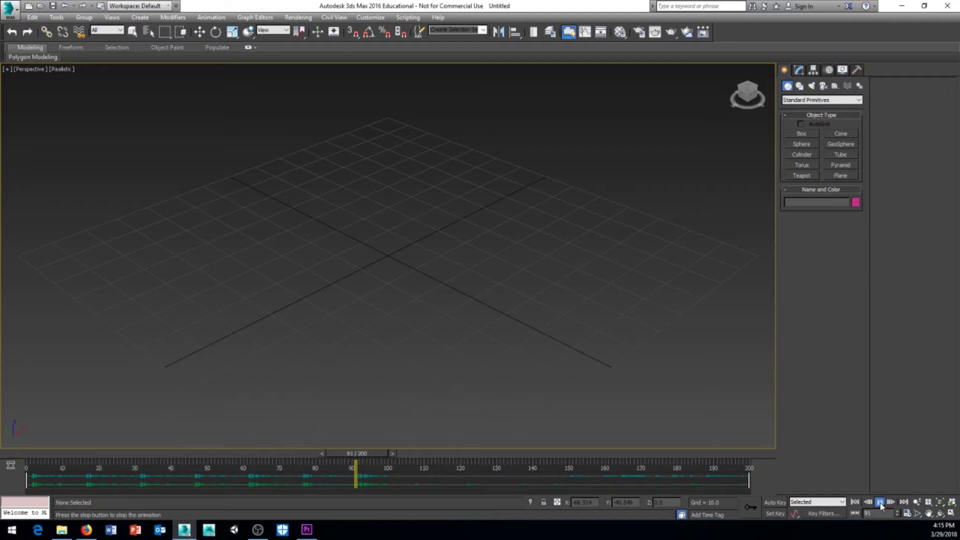
click(880, 502)
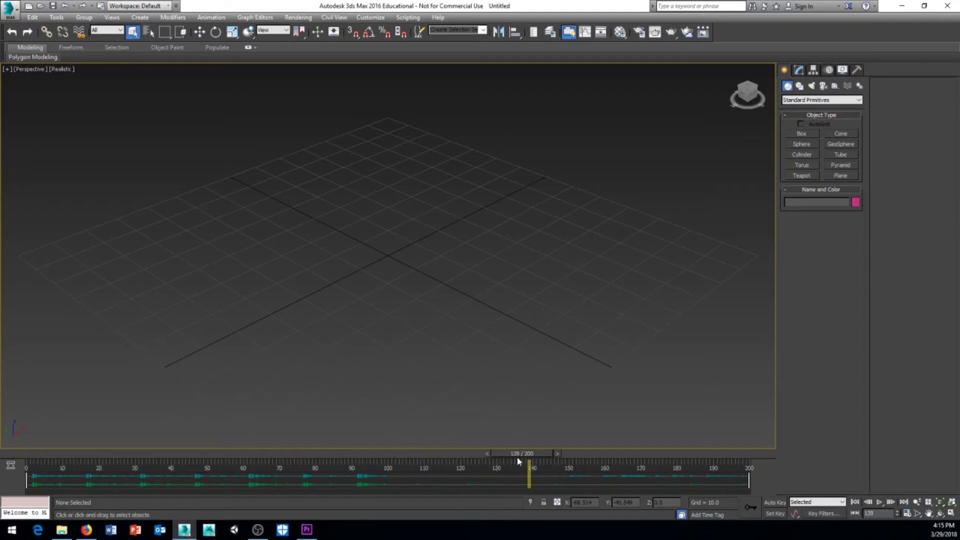
drag(519, 461, 306, 455)
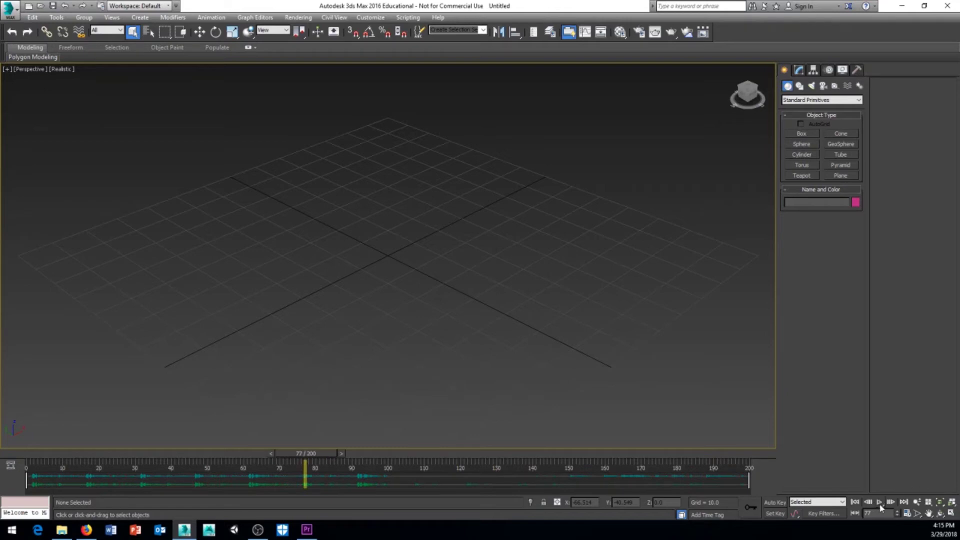
click(880, 502)
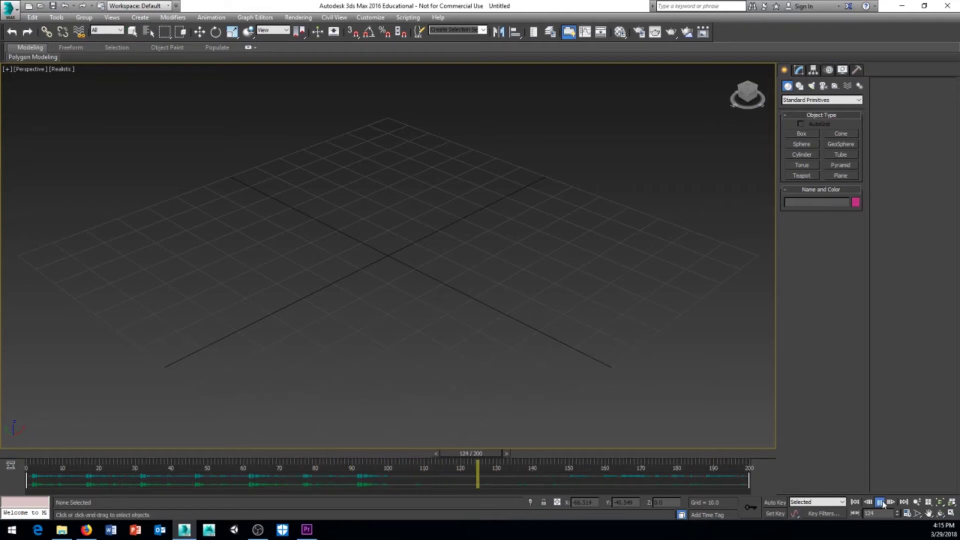
click(881, 502)
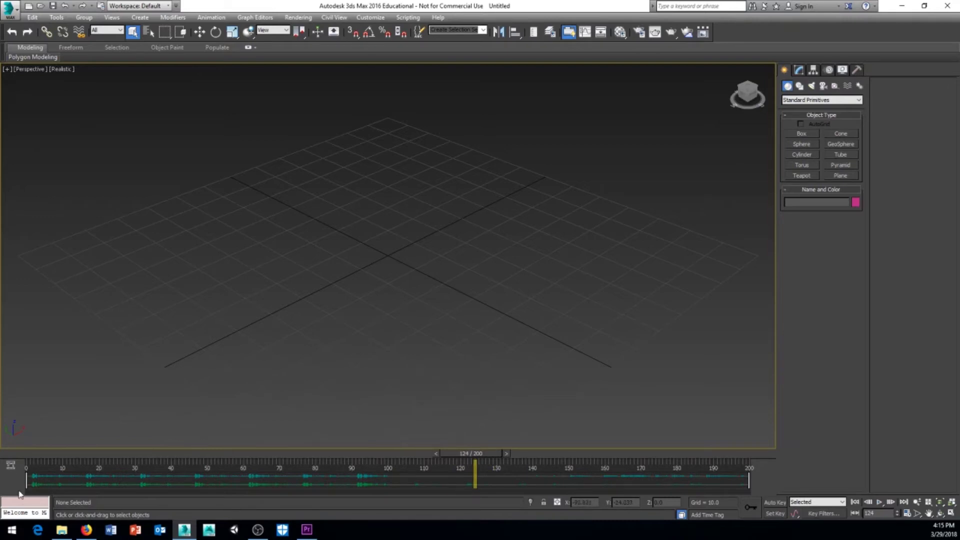
click(10, 469)
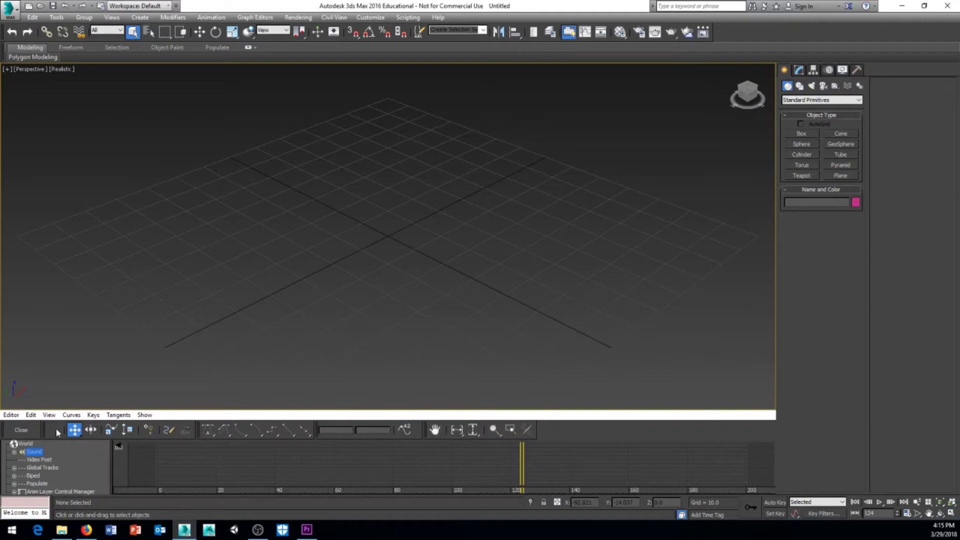
- Reopen ProSound to review dangerous-river's frame 100–200 range
double_click(31, 452)
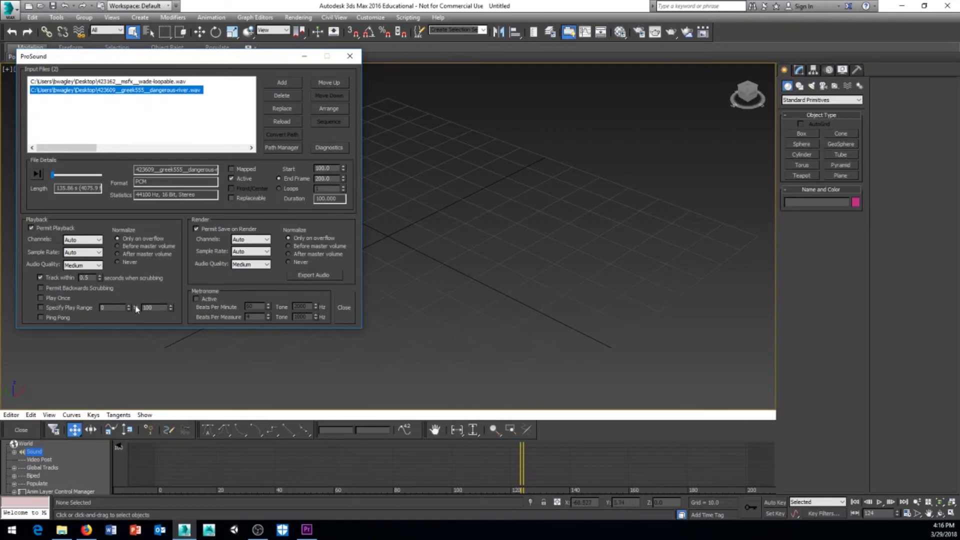
drag(178, 57, 165, 83)
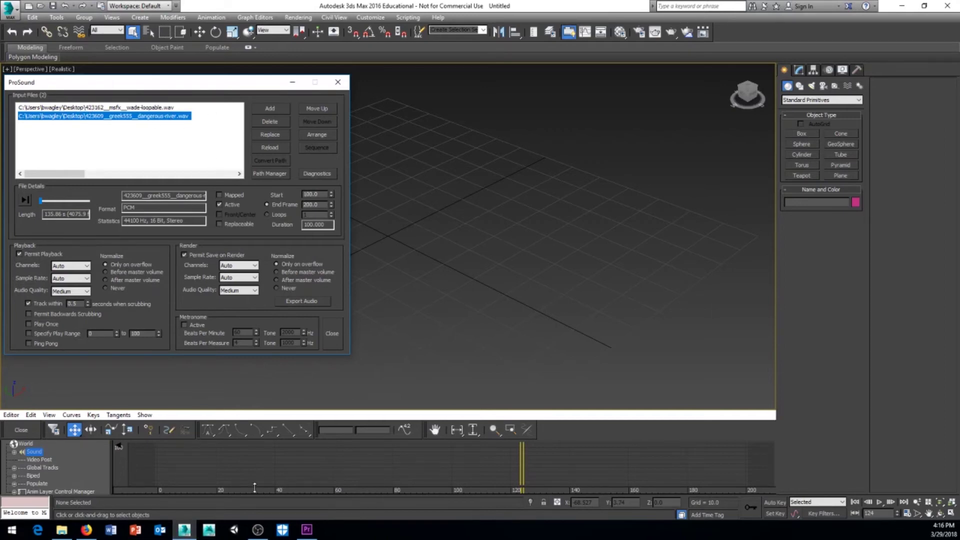
- Replace ProSound with Default Sound in Animation preferences, importing the existing audio file
click(335, 84)
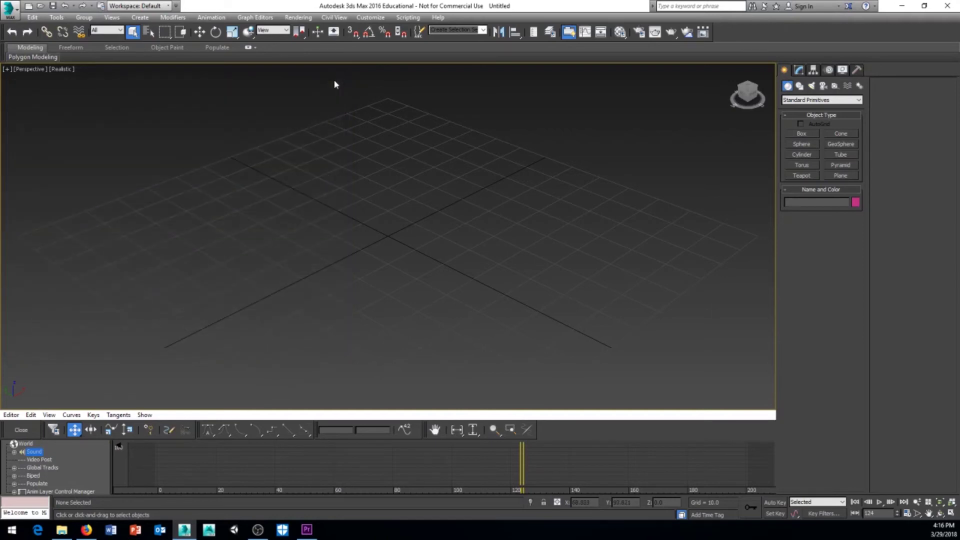
click(369, 19)
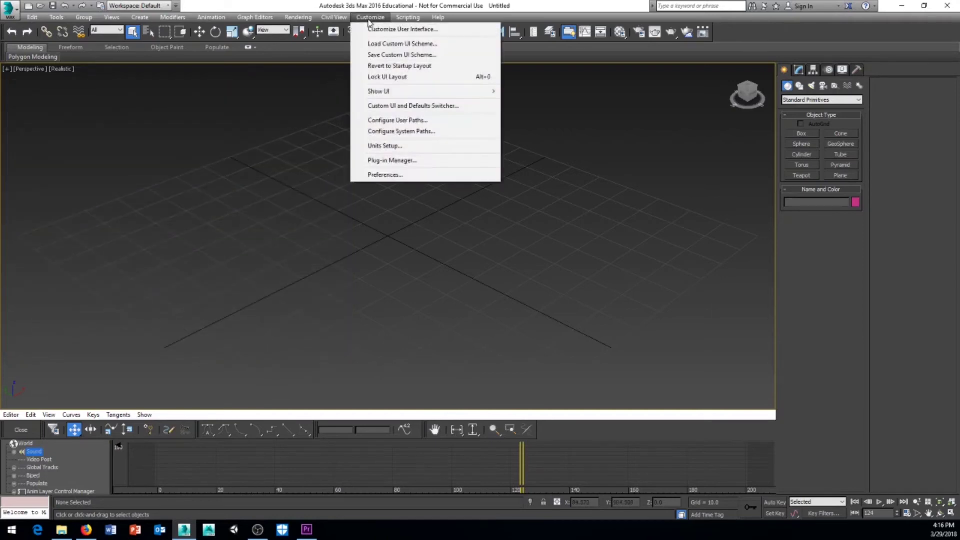
click(386, 175)
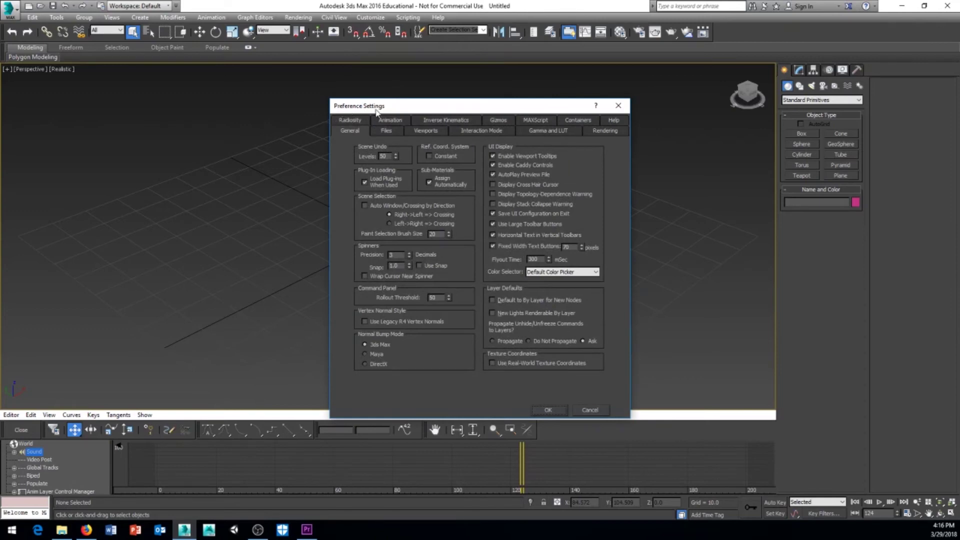
click(390, 121)
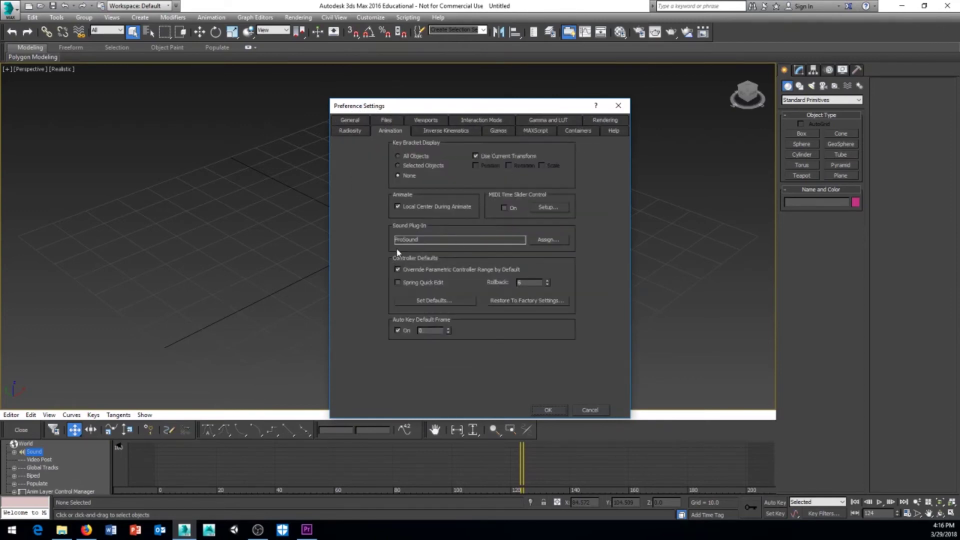
click(558, 239)
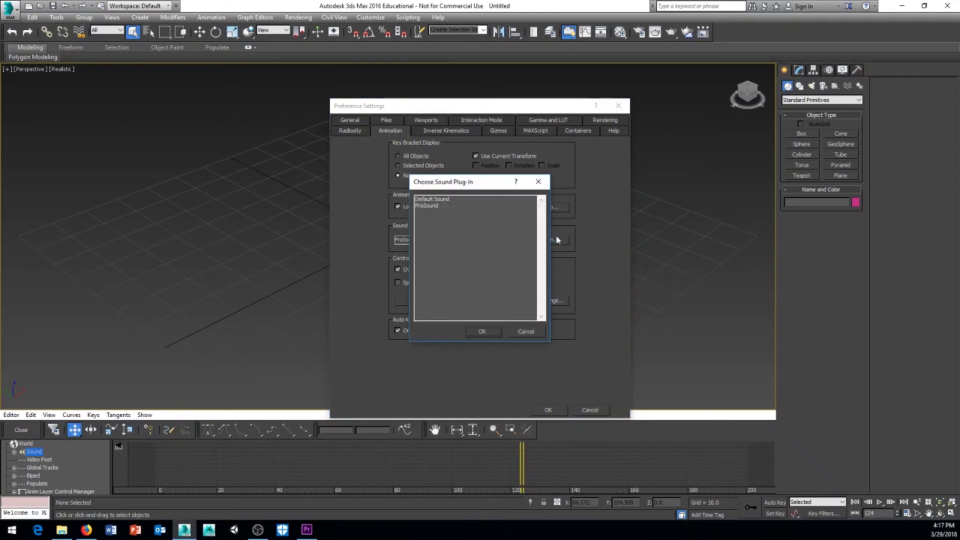
click(425, 200)
click(483, 332)
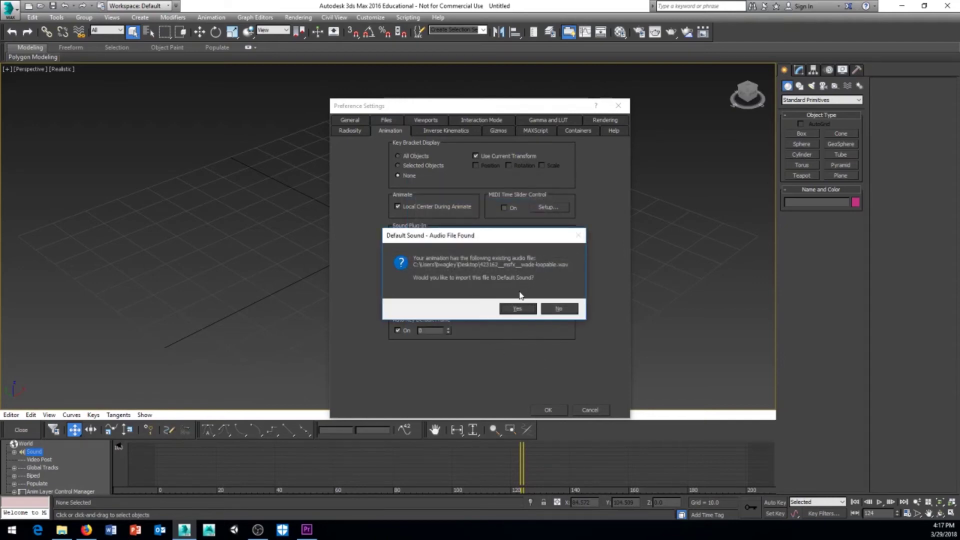
click(516, 309)
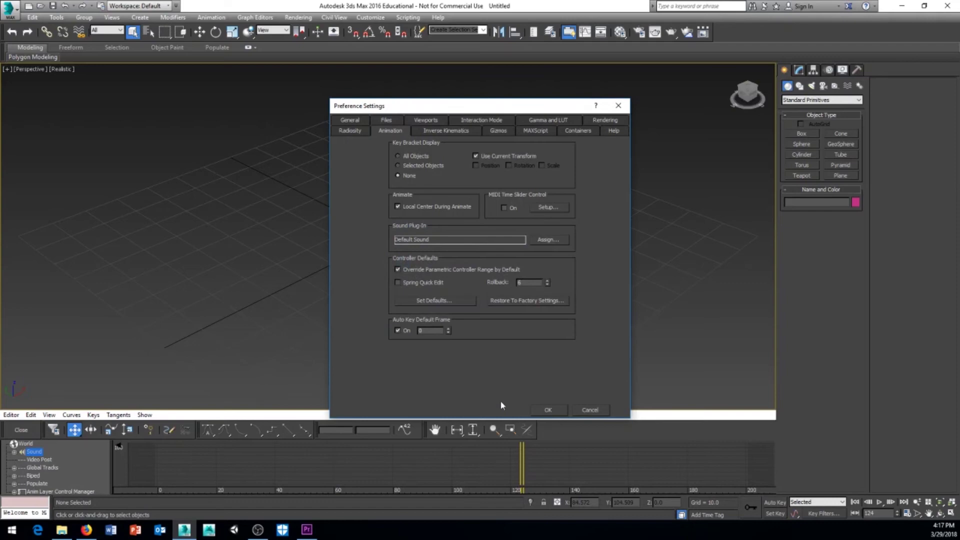
click(548, 410)
- Open the Sound track's sound options and accept them unchanged
double_click(34, 452)
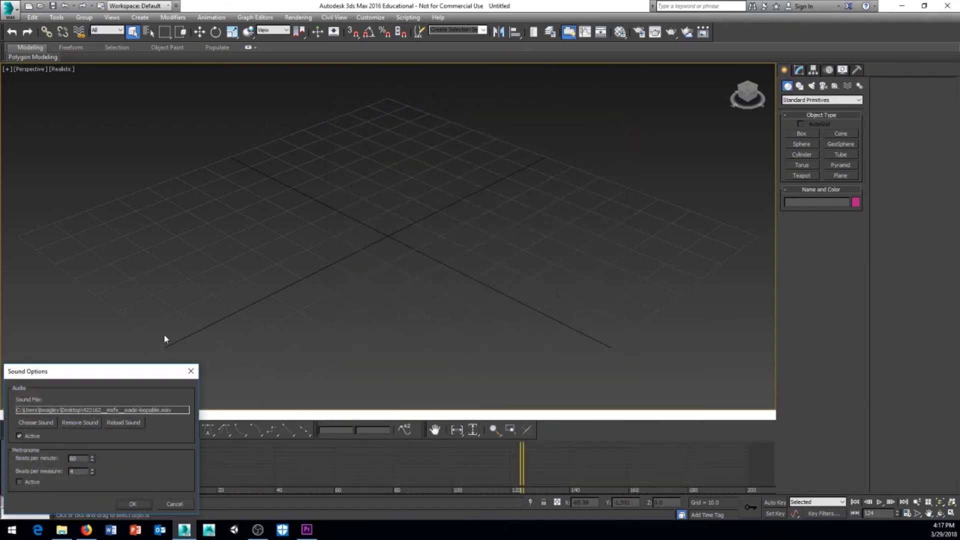
drag(103, 372, 251, 101)
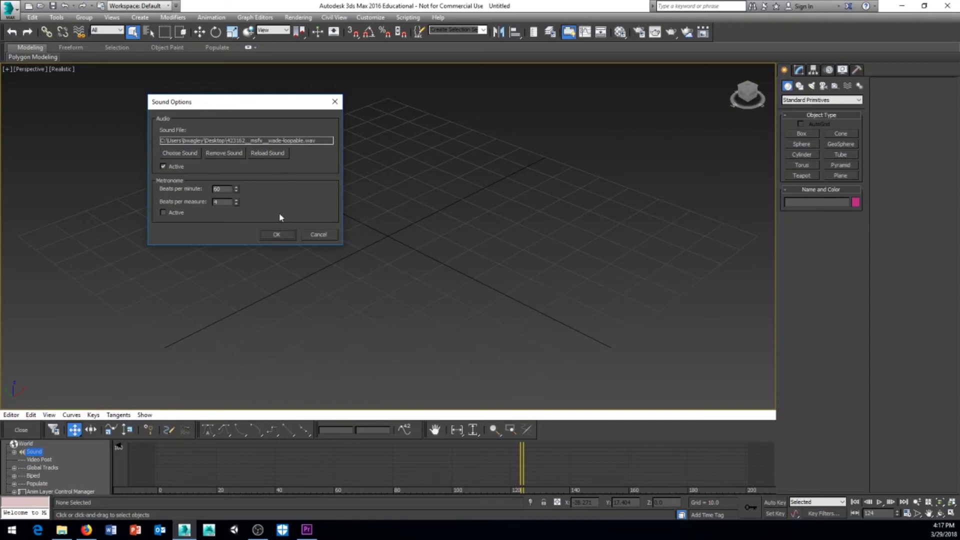
click(278, 235)
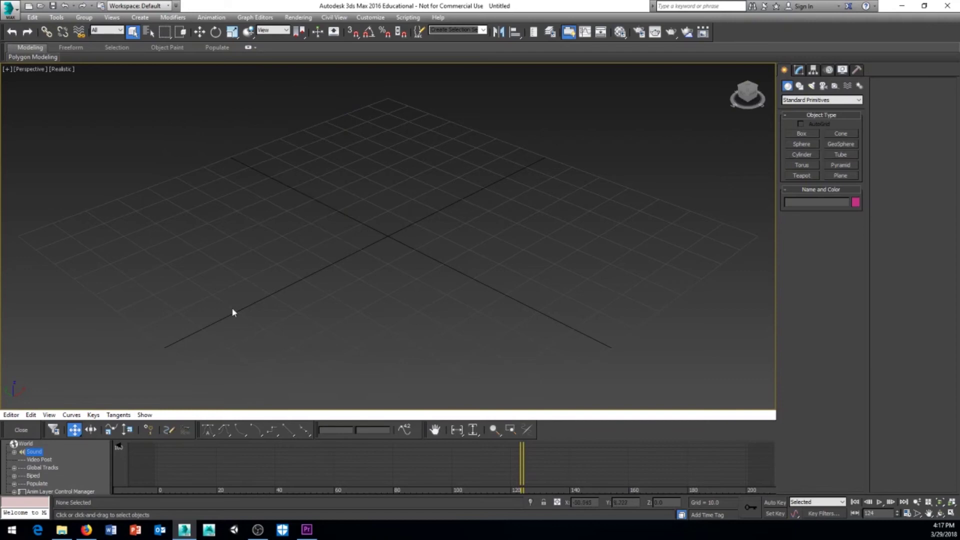
- In Preferences > Animation, assign ProSound as the sound plug-in, importing the existing wav file
click(371, 17)
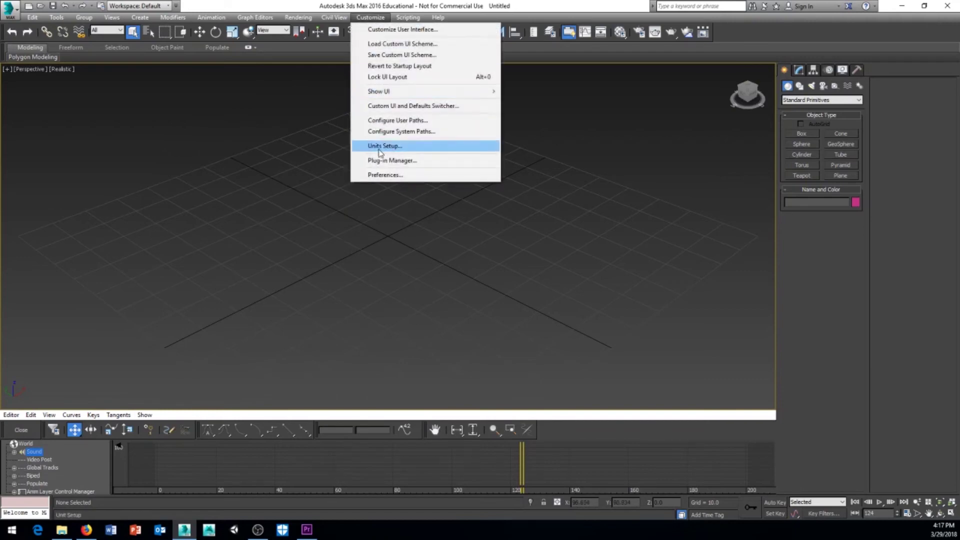
click(384, 175)
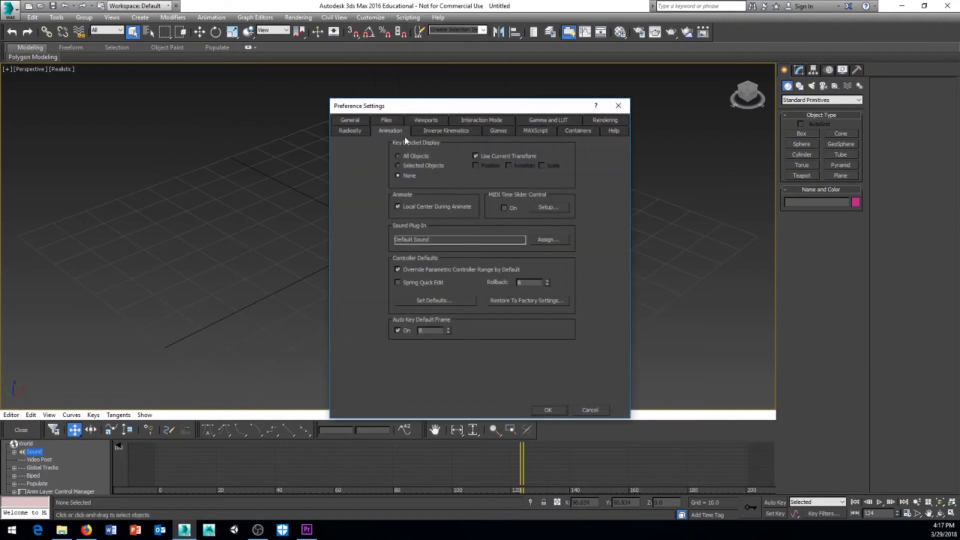
click(545, 242)
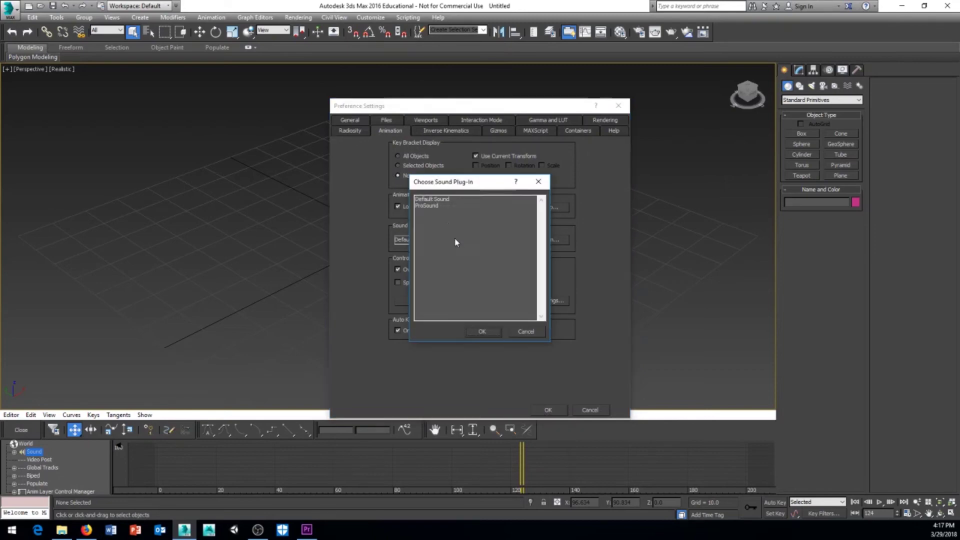
click(432, 206)
click(485, 331)
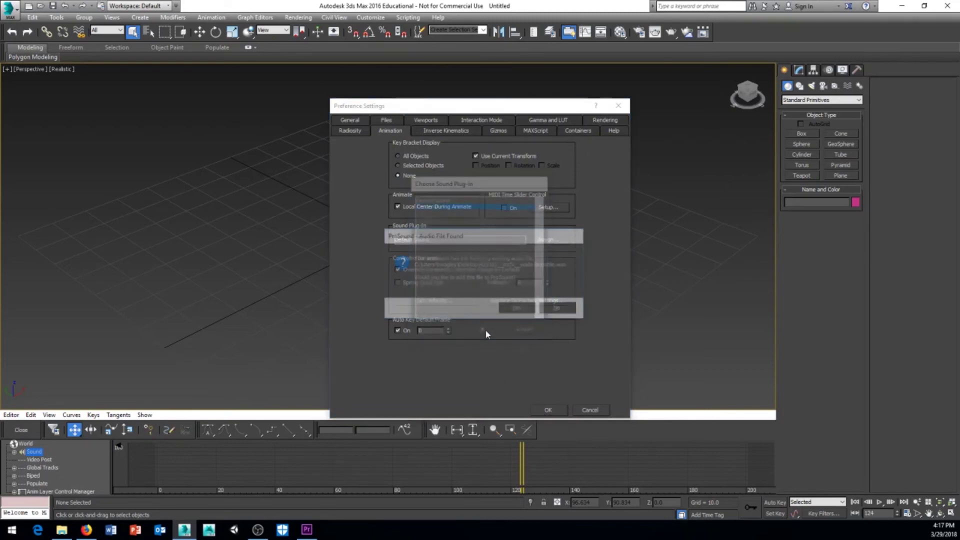
click(517, 309)
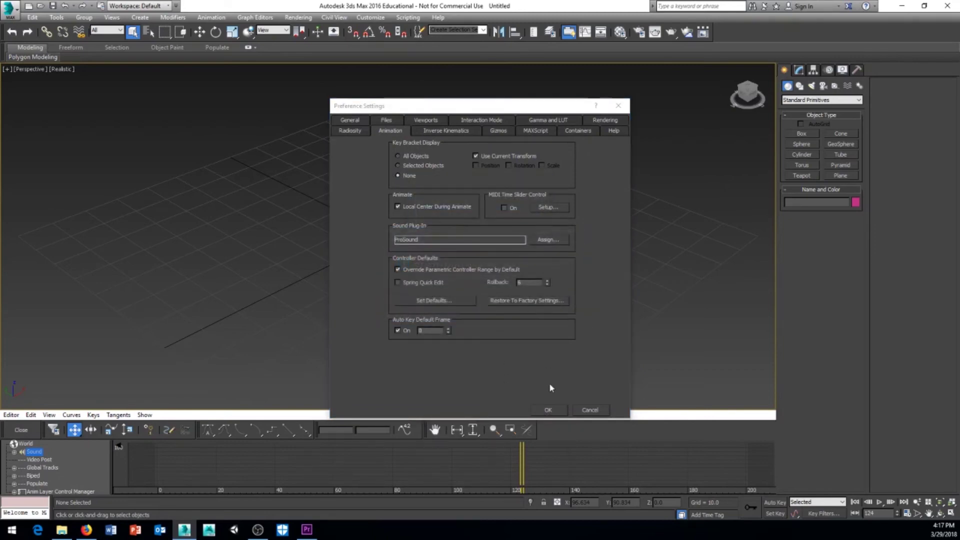
click(548, 410)
- In the Sound track's ProSound settings, add dangerous-river.wav to the input file list
double_click(33, 452)
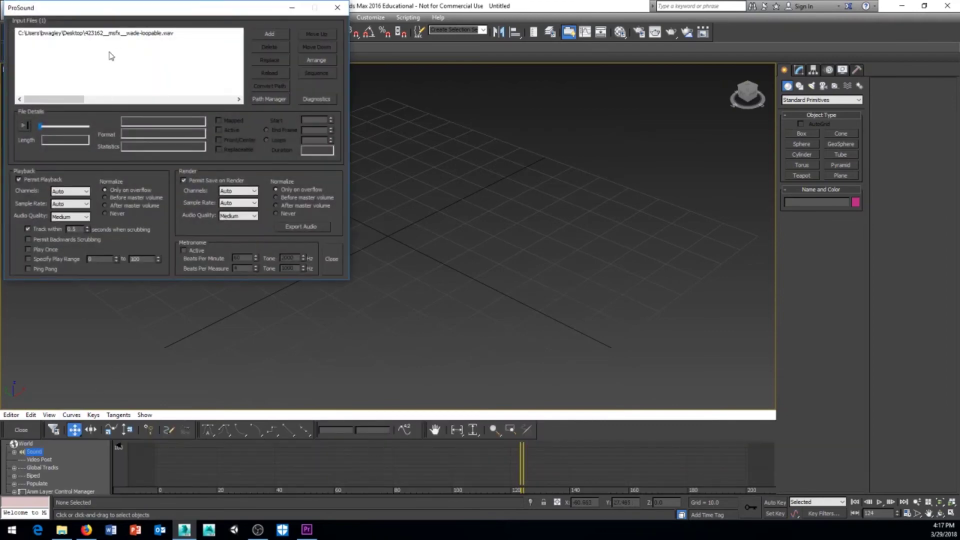
drag(127, 12, 189, 67)
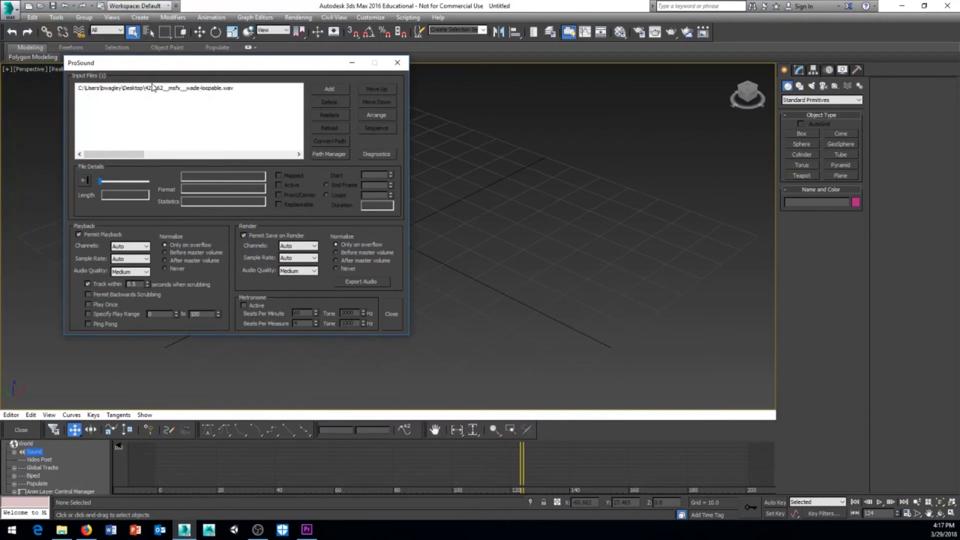
click(201, 91)
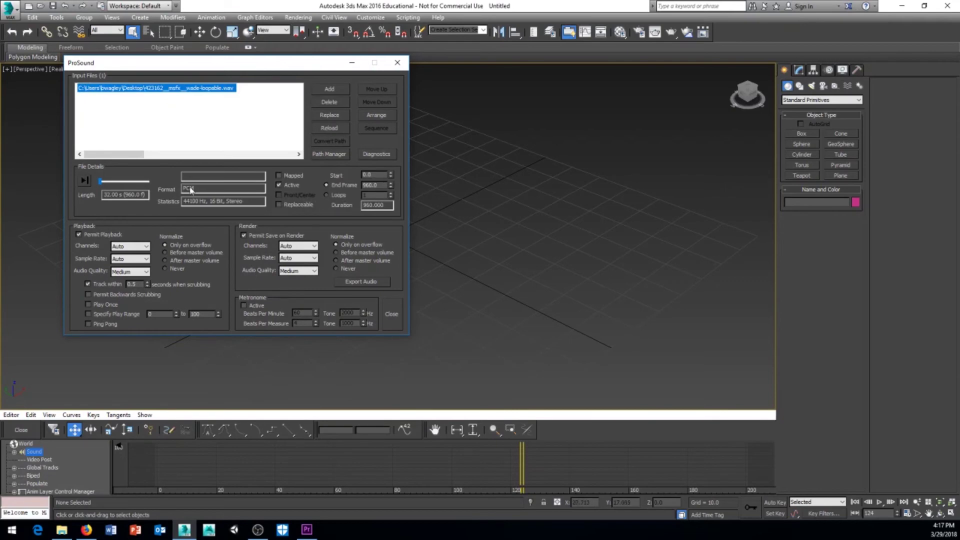
click(330, 89)
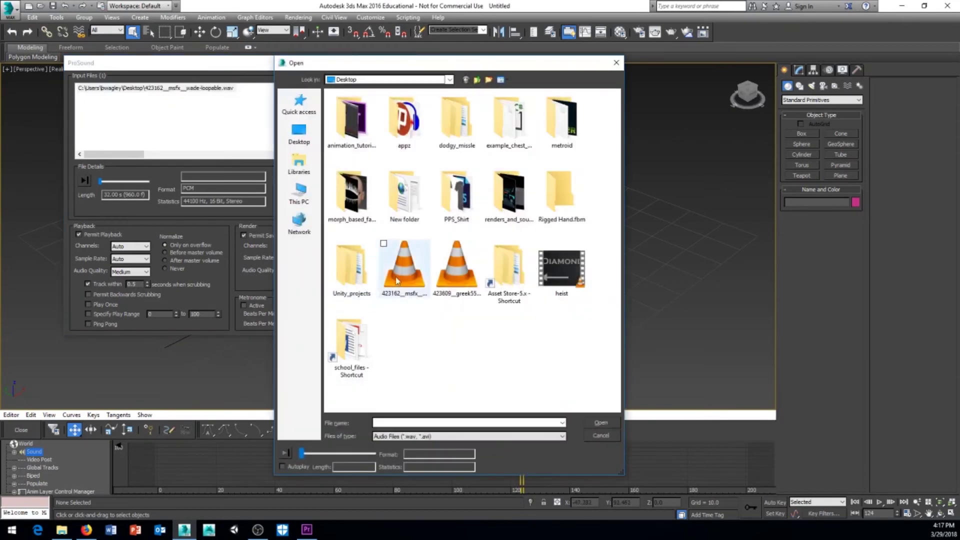
click(444, 286)
click(611, 424)
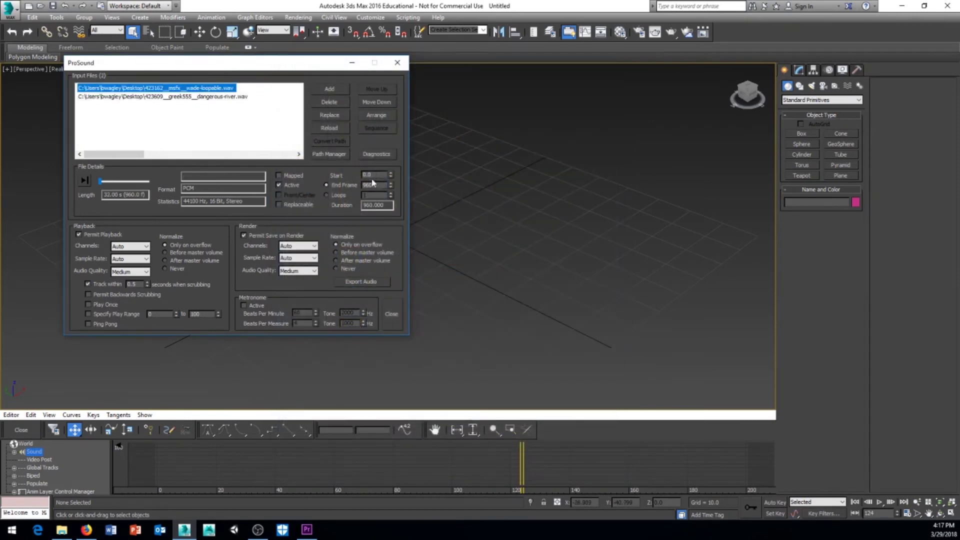
- Set the loopable wav's end frame to 100, with playback and render audio quality High
drag(379, 186, 358, 183)
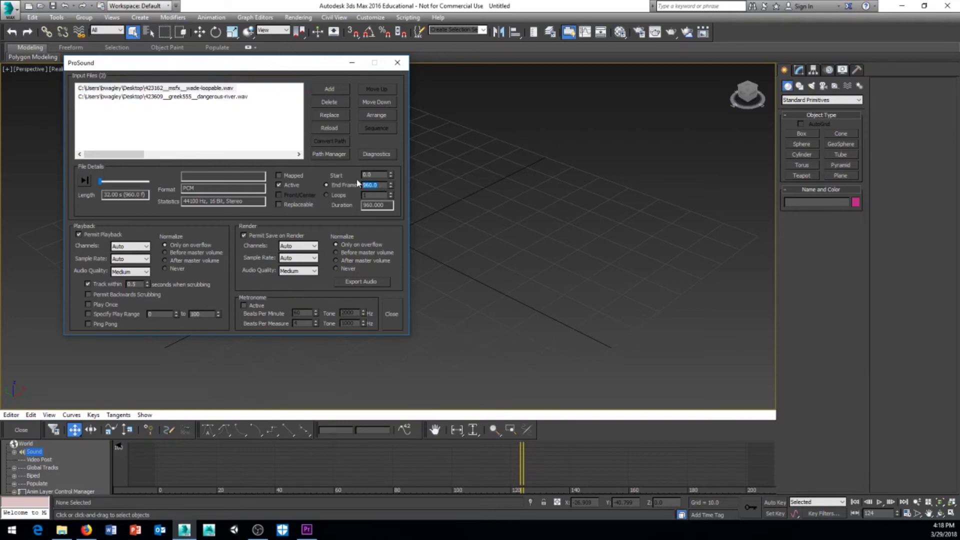
text(100)
key(Return)
click(134, 274)
click(121, 295)
click(300, 270)
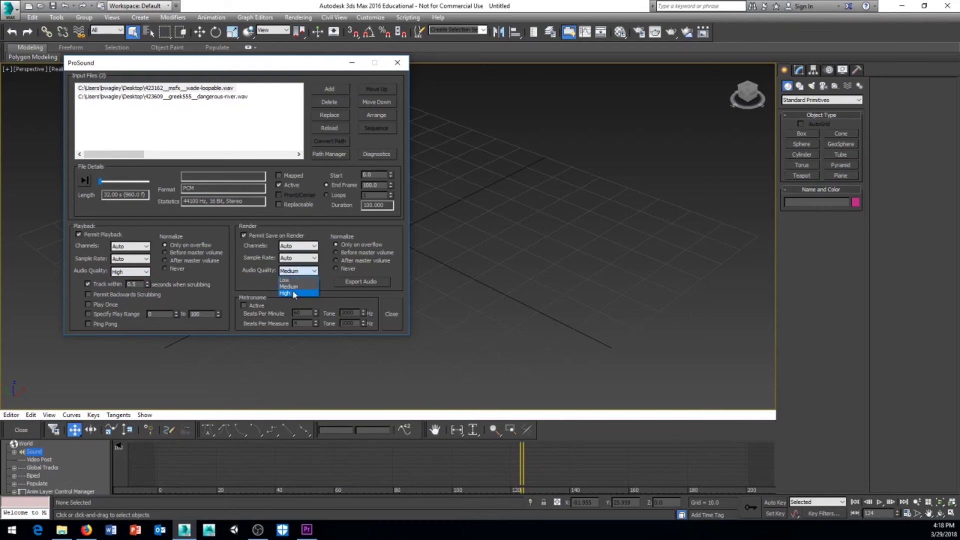
click(294, 294)
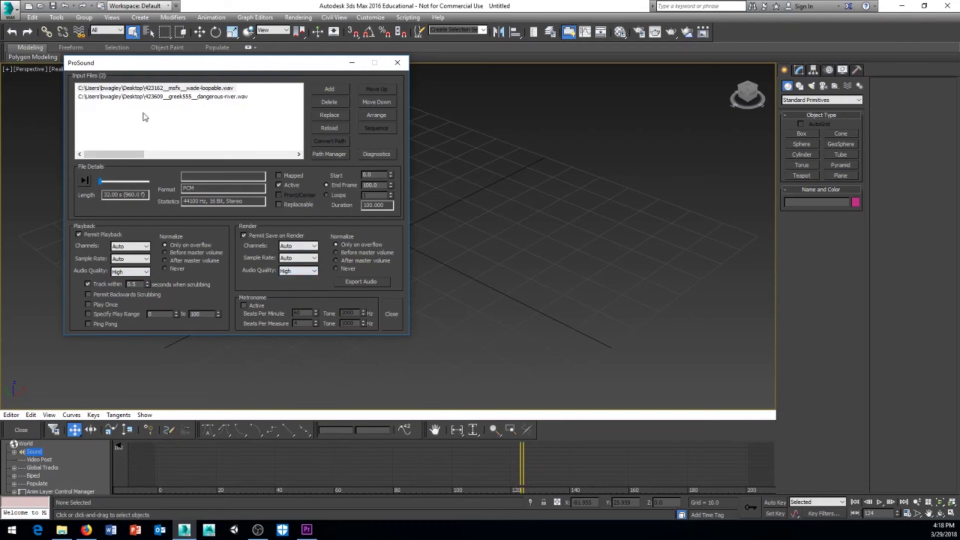
- Make dangerous-river.wav run from frame 100 to 200, then close ProSound
click(166, 96)
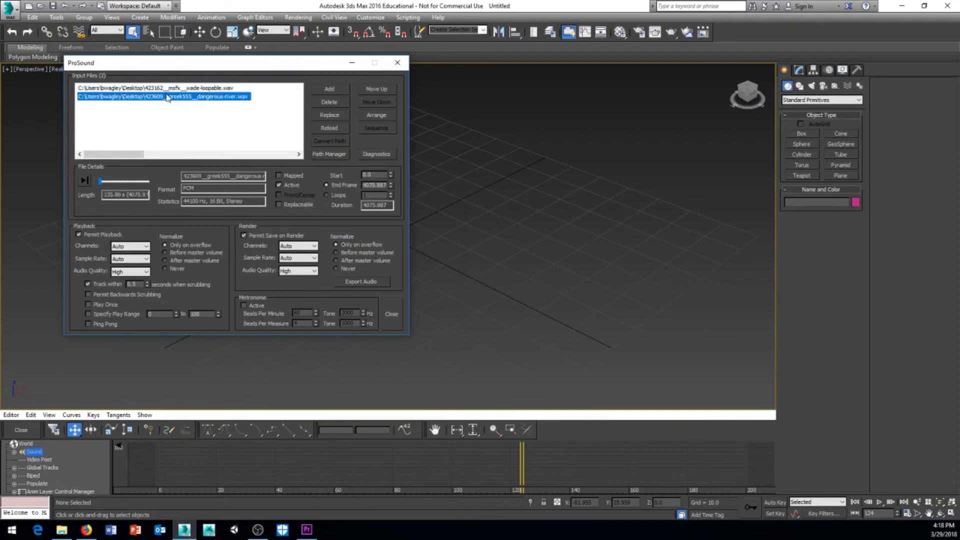
click(368, 175)
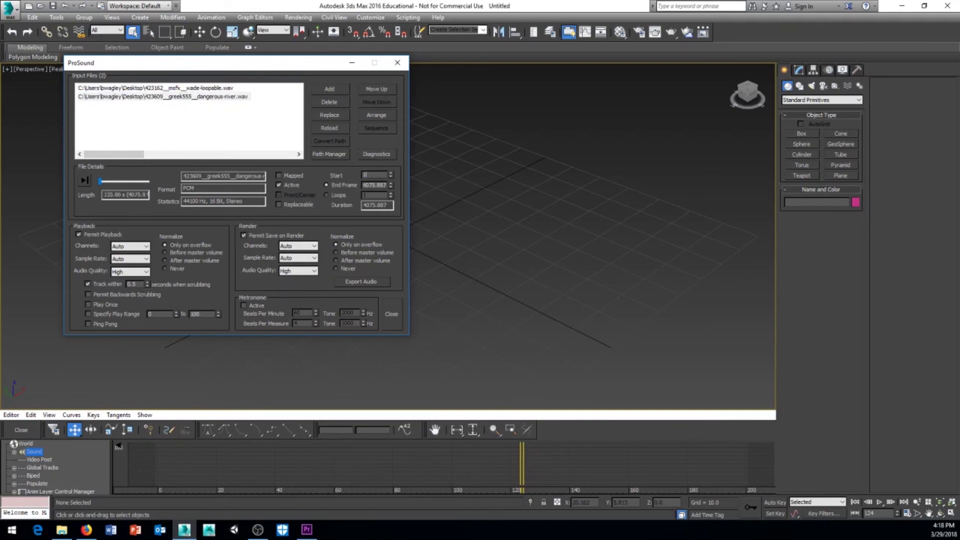
text(100)
key(Tab)
text(200)
key(Return)
click(392, 314)
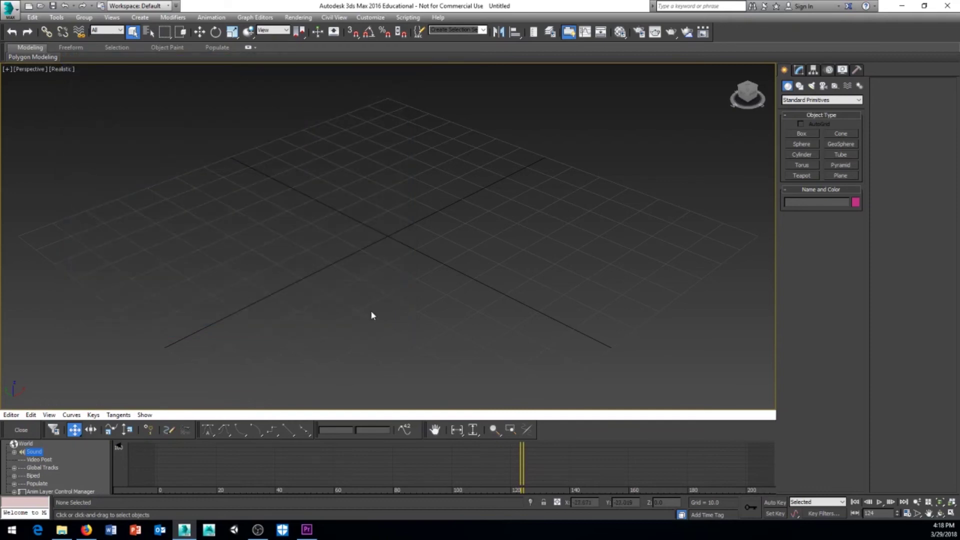
middle_drag(386, 257, 364, 269)
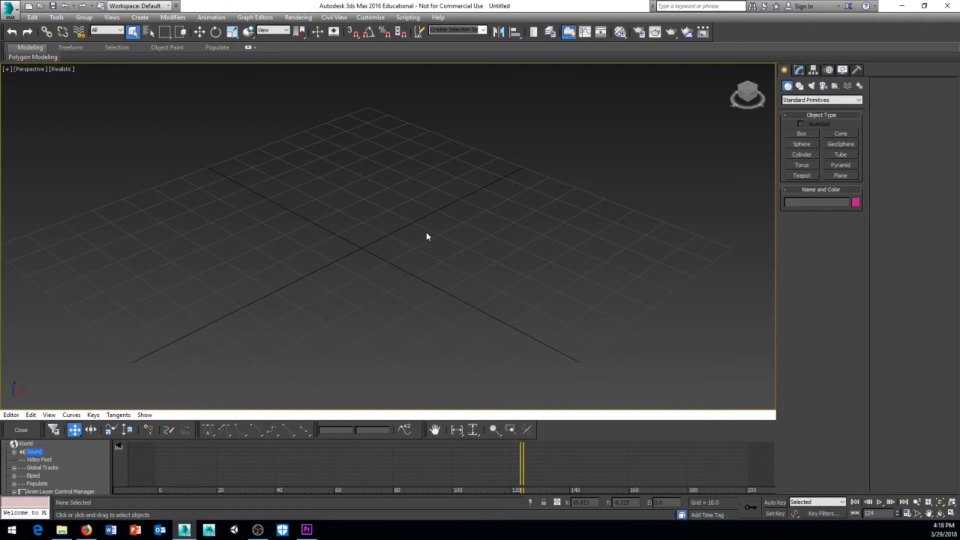
middle_drag(338, 280, 369, 231)
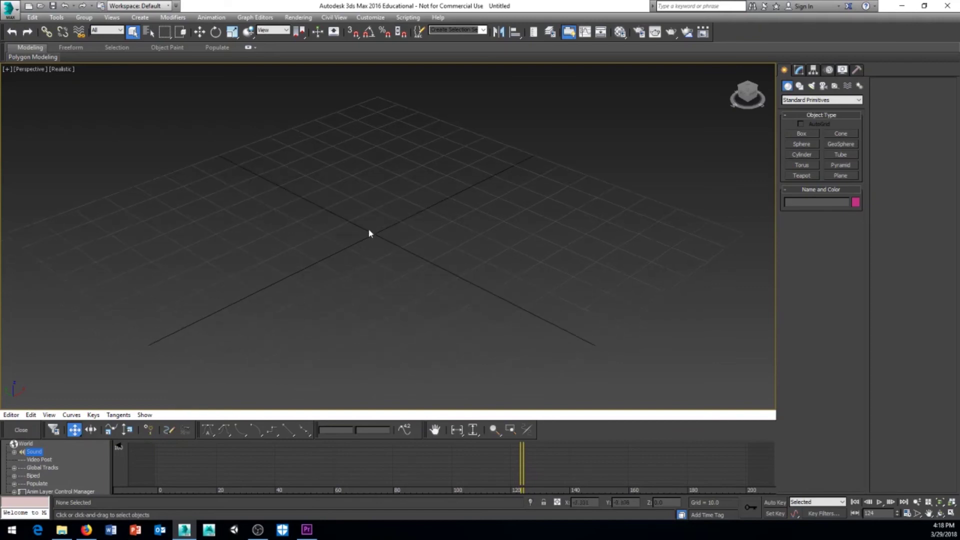